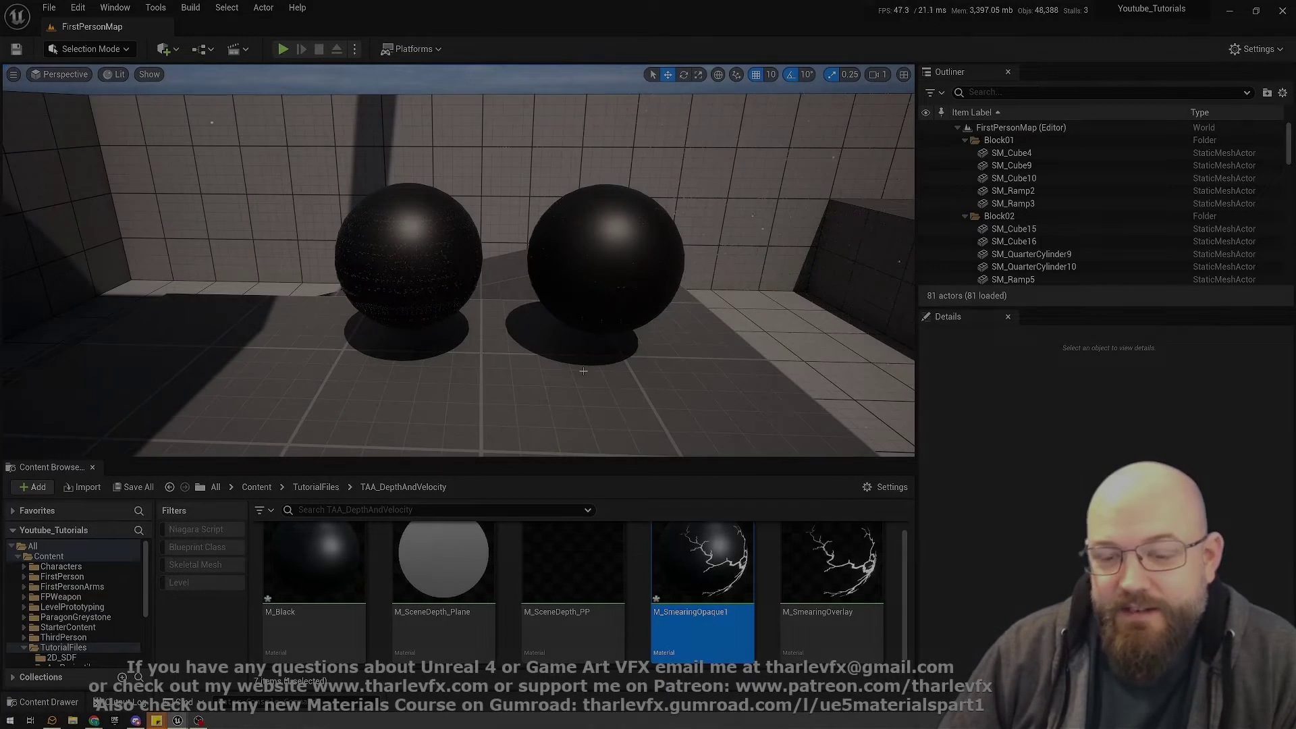
# Examine the two black spheres in the level viewport, comparing how the moving lightning renders on each.
pyautogui.press('2')
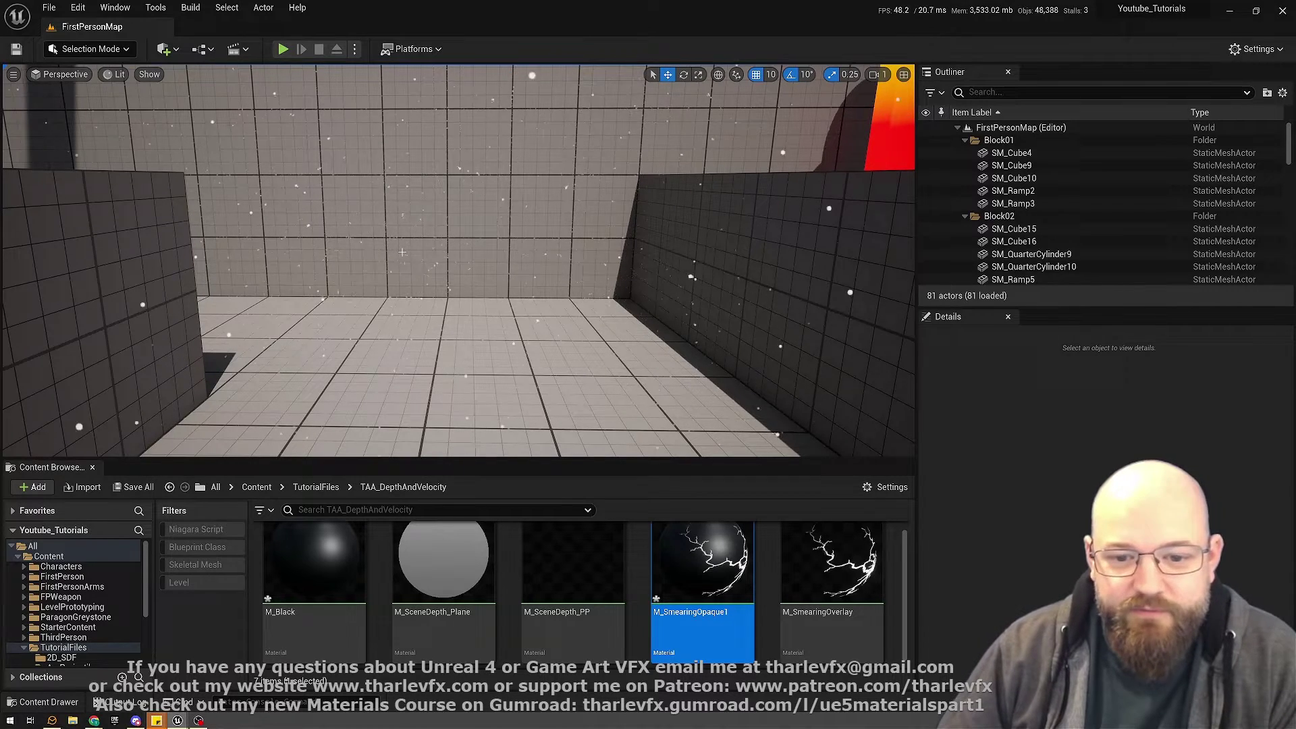
pyautogui.press('1')
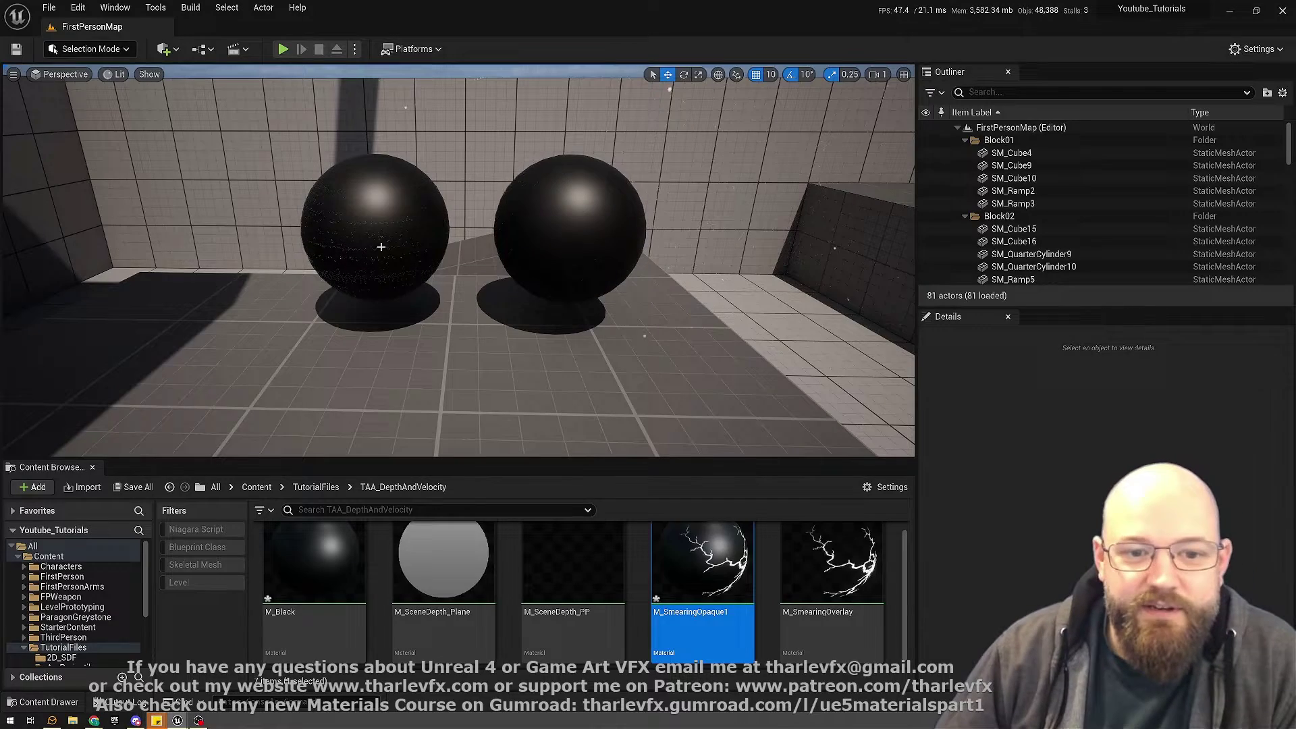
pyautogui.moveTo(515, 269)
pyautogui.mouseDown(button='right')
pyautogui.moveTo(472, 317)
pyautogui.moveTo(515, 270)
pyautogui.mouseUp(button='right')
pyautogui.press('w')
pyautogui.moveTo(515, 270); pyautogui.dragTo(440, 238)
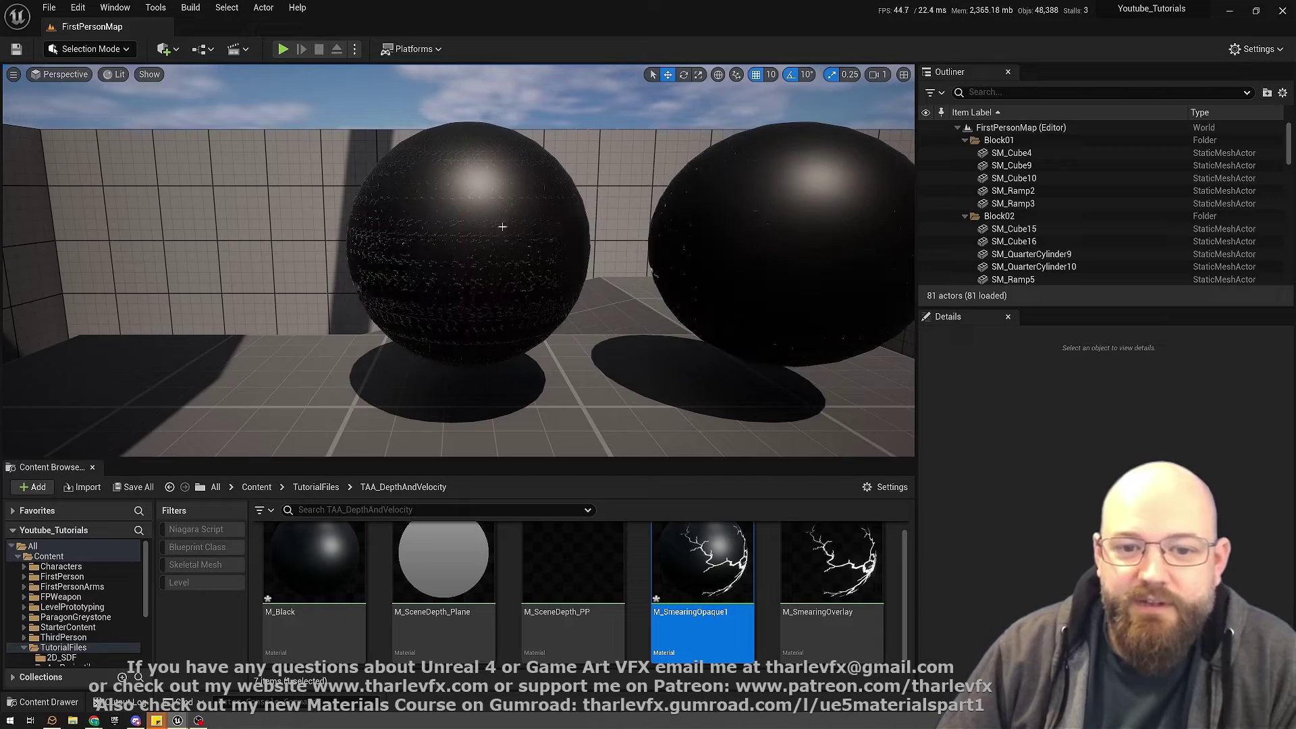
pyautogui.moveTo(499, 244)
pyautogui.mouseDown(button='right')
pyautogui.moveTo(500, 297)
pyautogui.moveTo(499, 269)
pyautogui.mouseUp(button='right')
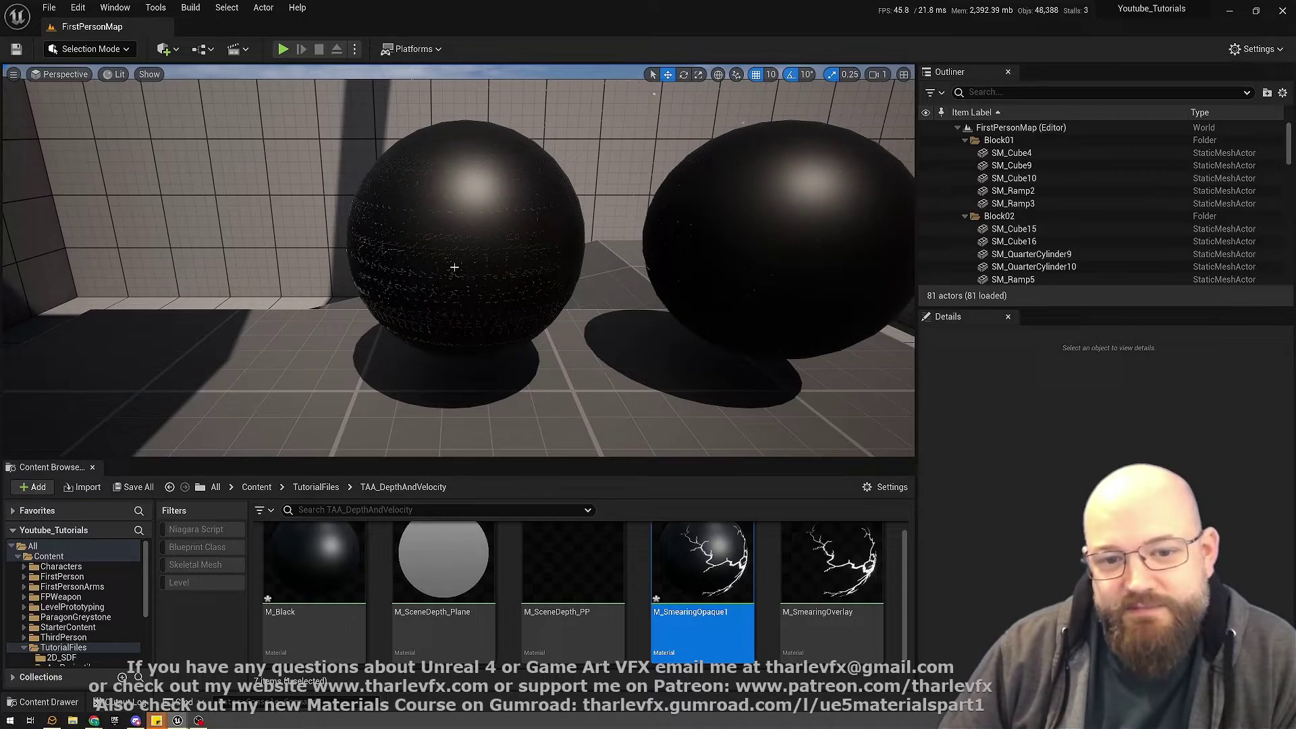
pyautogui.press('d')
pyautogui.moveTo(492, 255); pyautogui.dragTo(492, 255, button='right')
pyautogui.press('s')
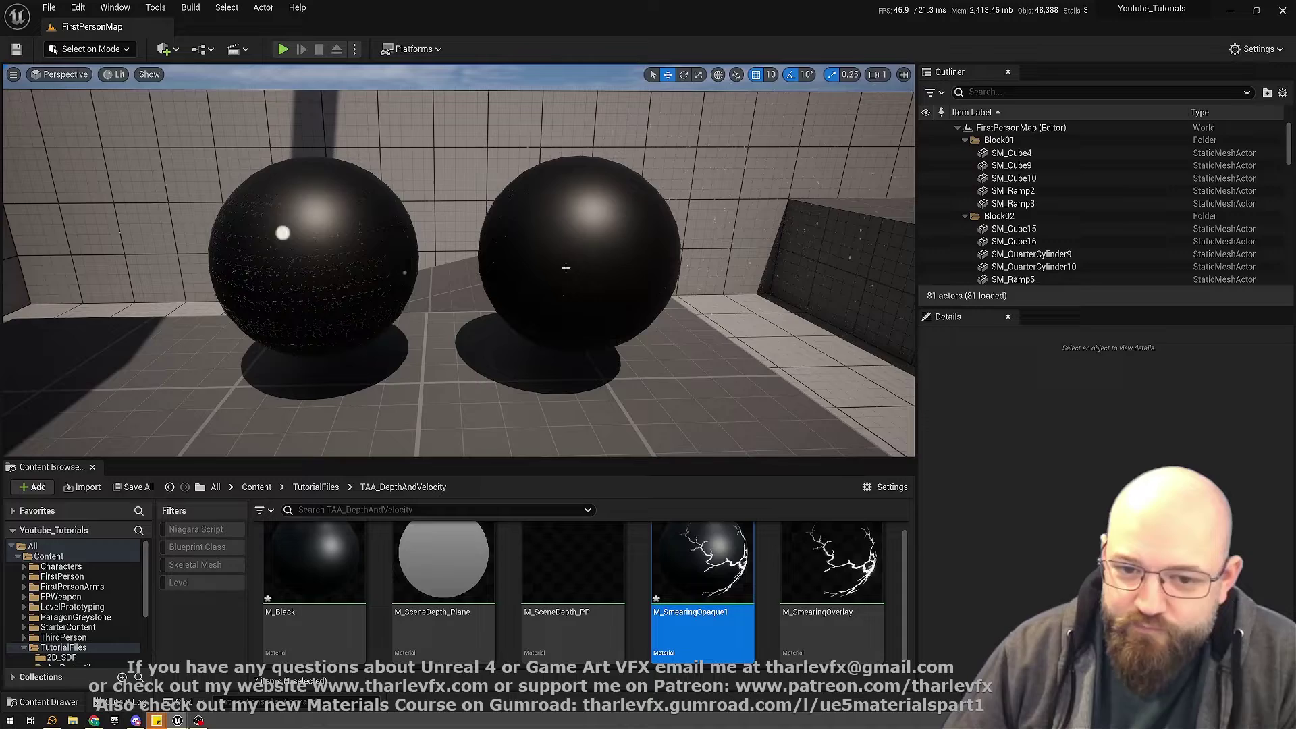
pyautogui.moveTo(647, 224); pyautogui.dragTo(600, 211, button='right')
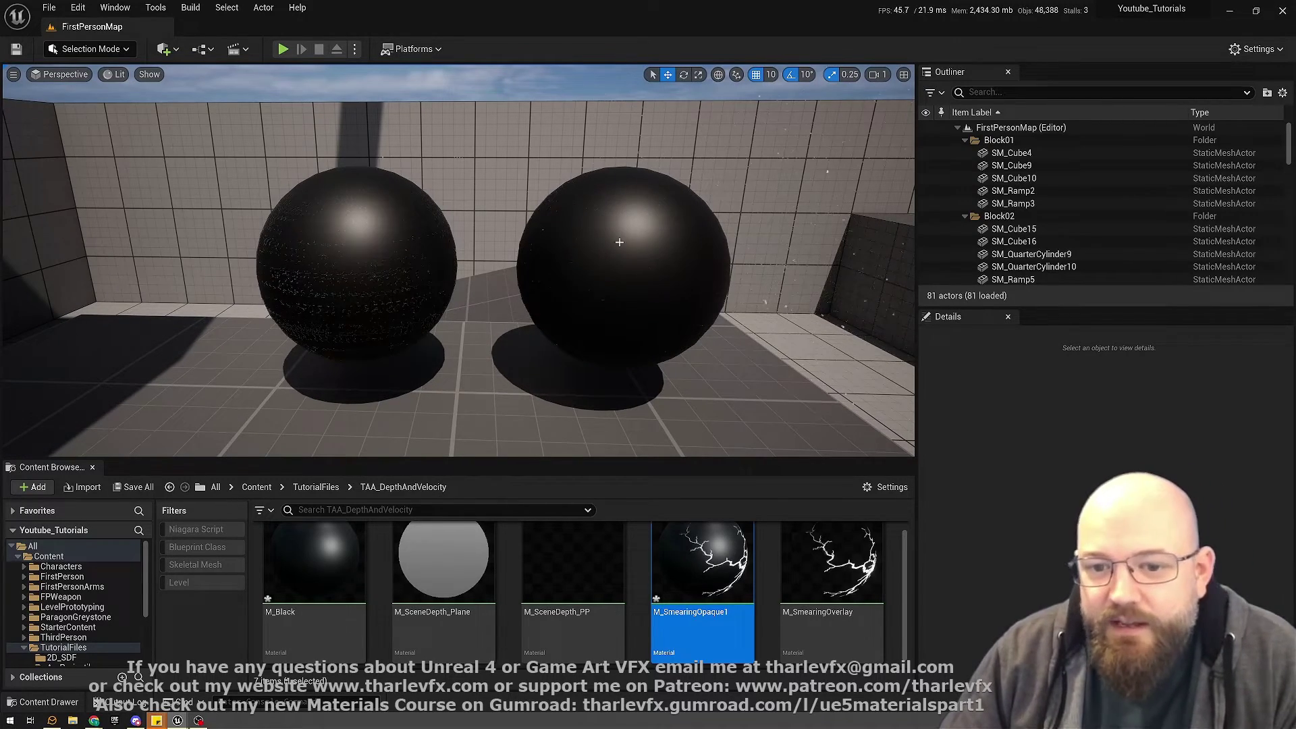
pyautogui.moveTo(646, 274); pyautogui.dragTo(656, 271, button='right')
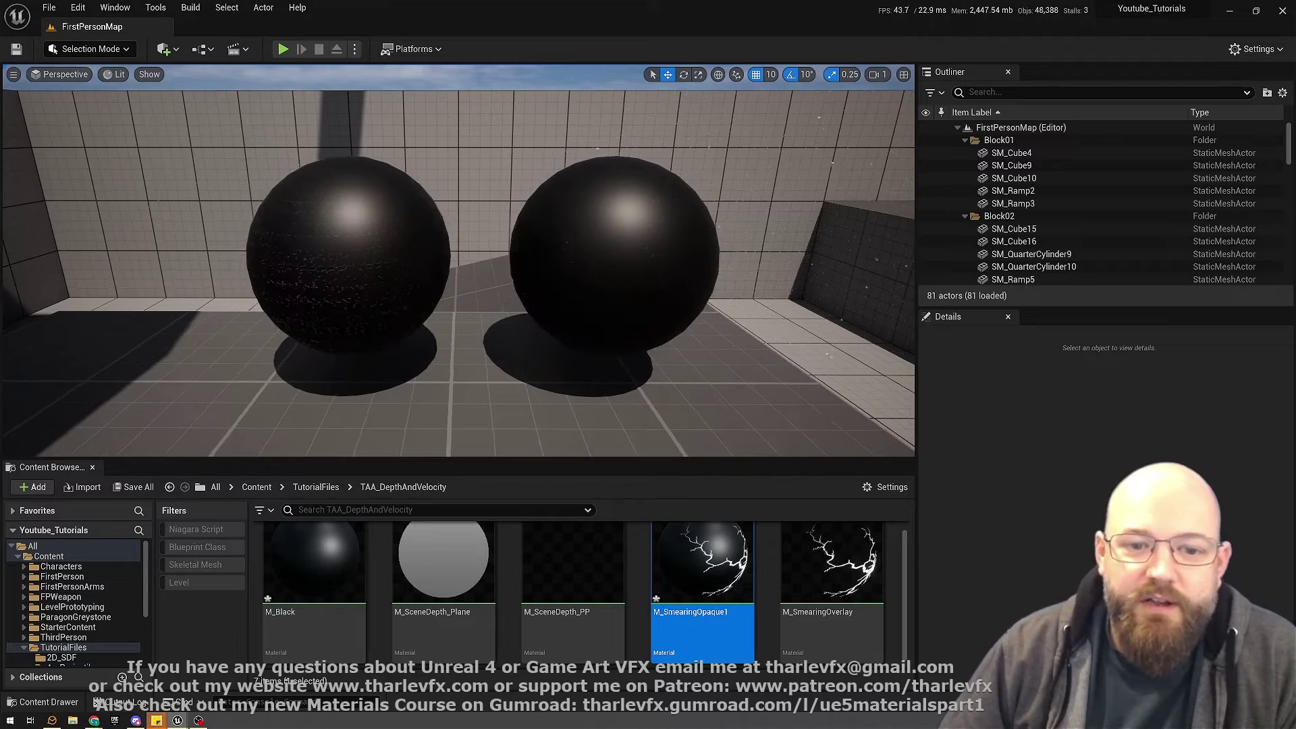
pyautogui.scroll(-2, 483, 263)
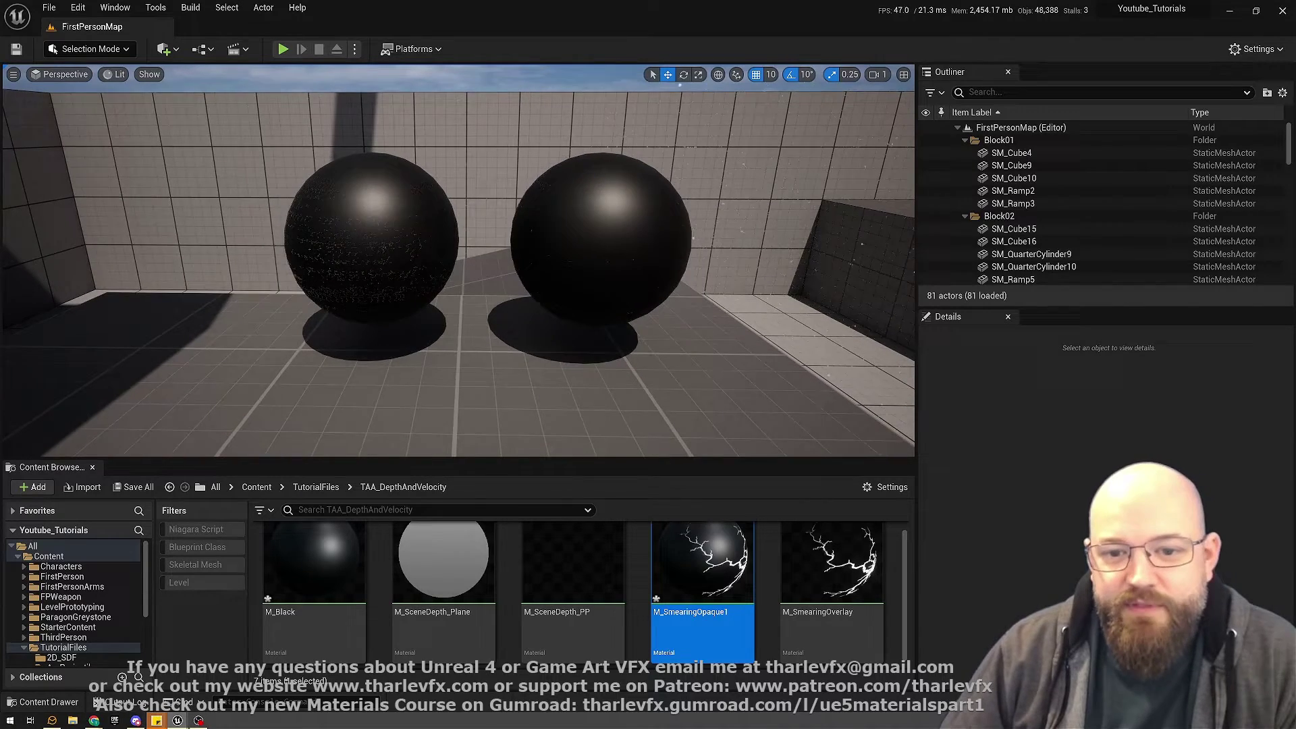
pyautogui.moveTo(492, 379); pyautogui.dragTo(492, 348, button='right')
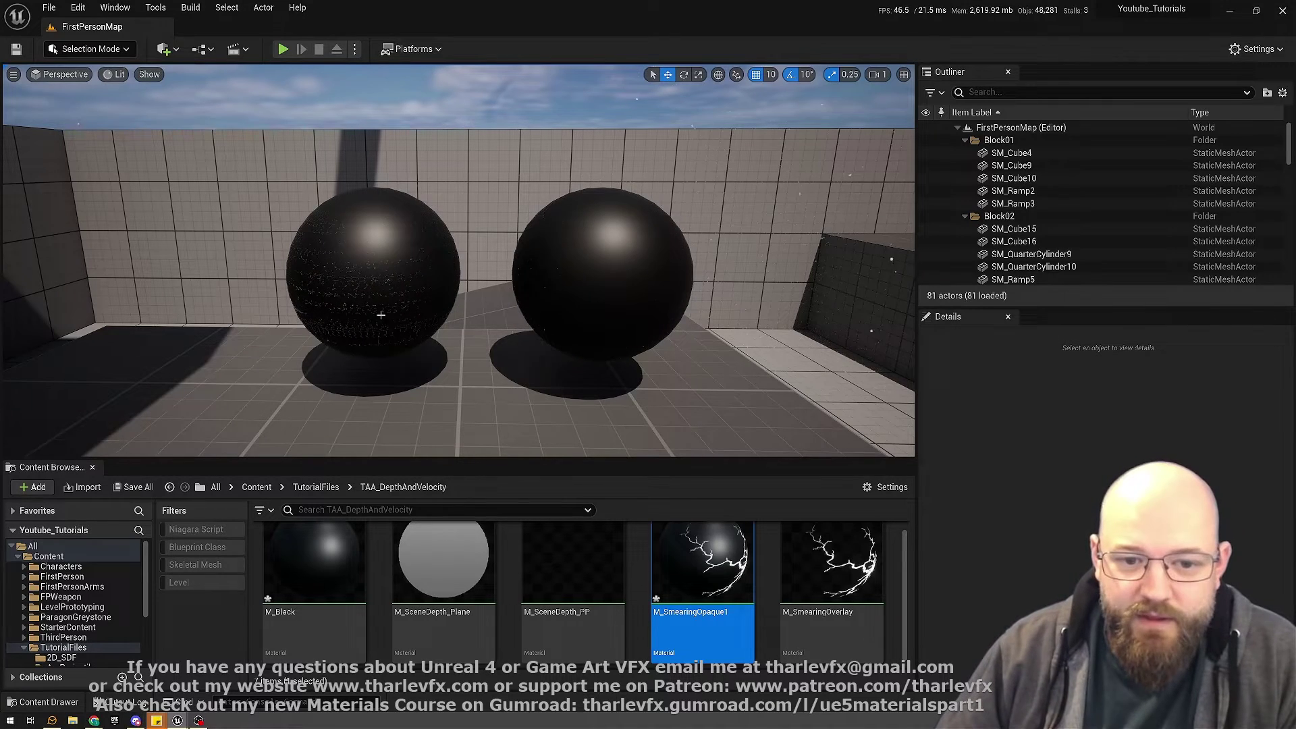
# Open the M_SmearingOpaque1 material, set its blend mode to Translucent, and apply the change.
pyautogui.click(394, 288)
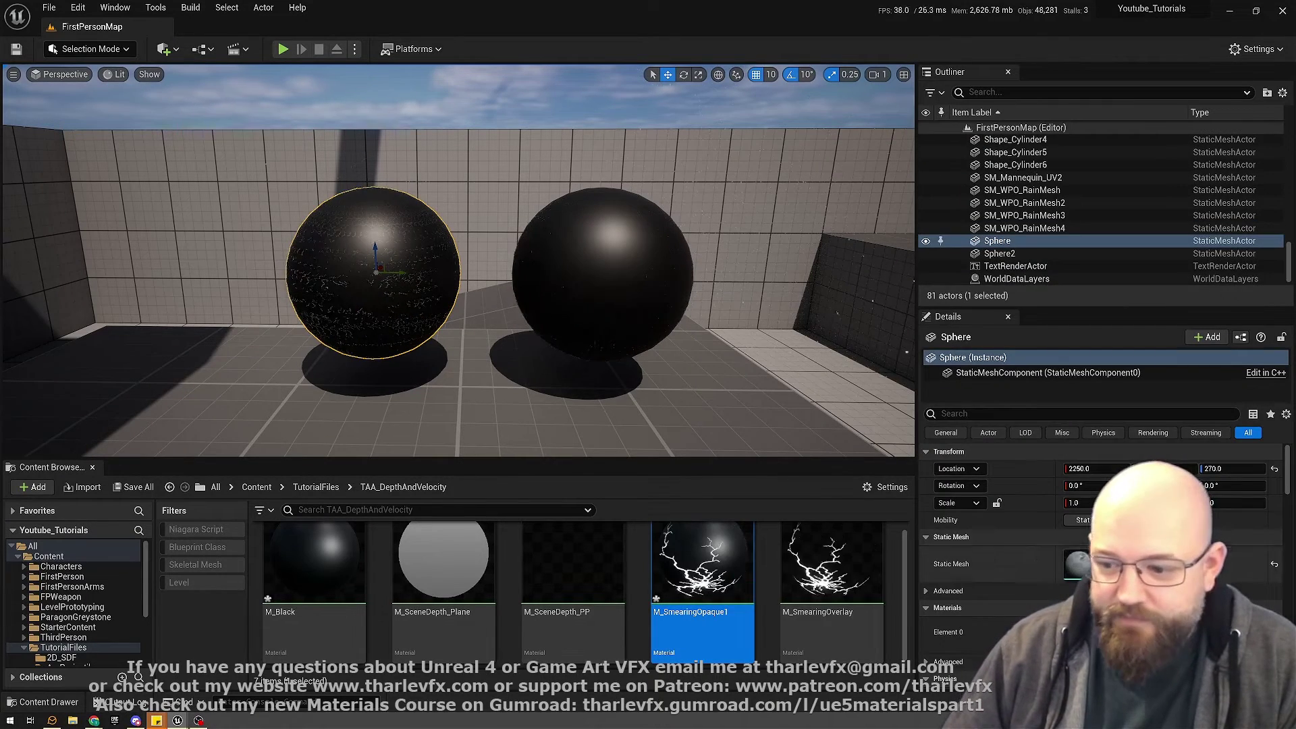
pyautogui.doubleClick(701, 567)
pyautogui.moveTo(559, 352); pyautogui.dragTo(746, 255, button='right')
pyautogui.scroll(-2, 606, 293)
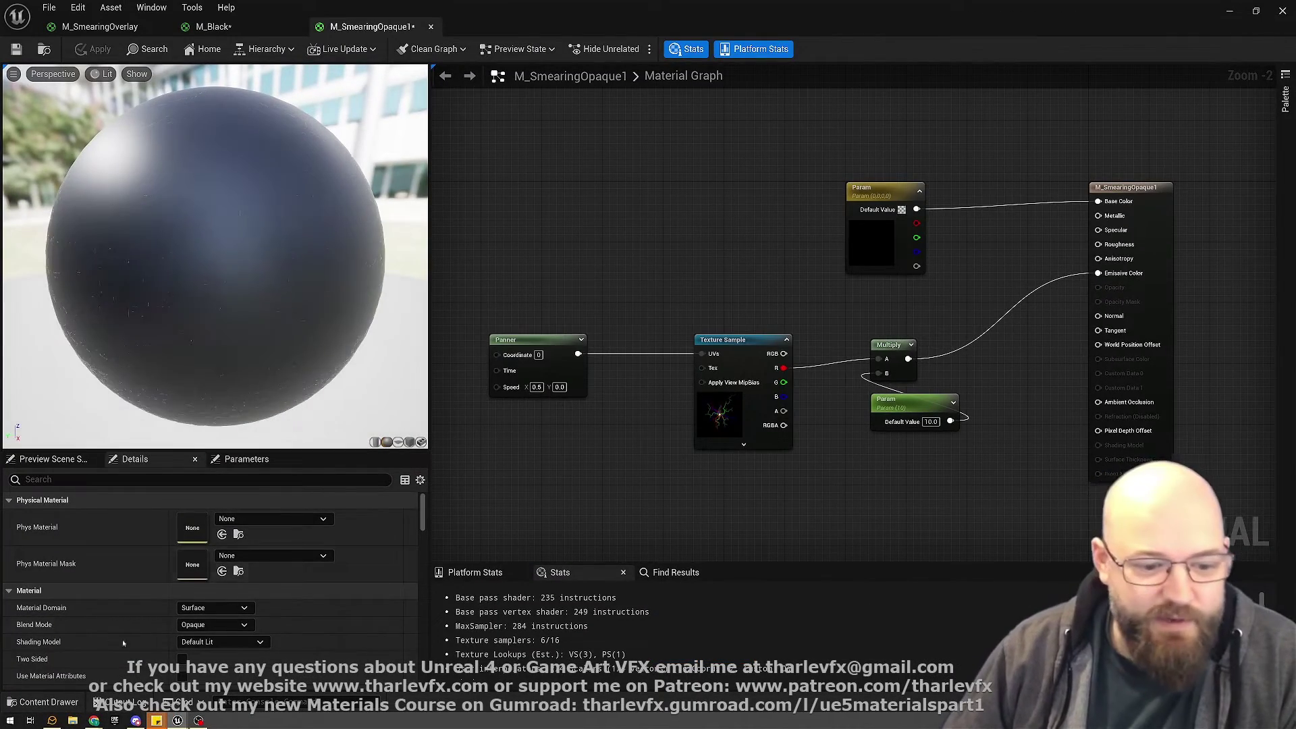
pyautogui.click(193, 627)
pyautogui.click(197, 566)
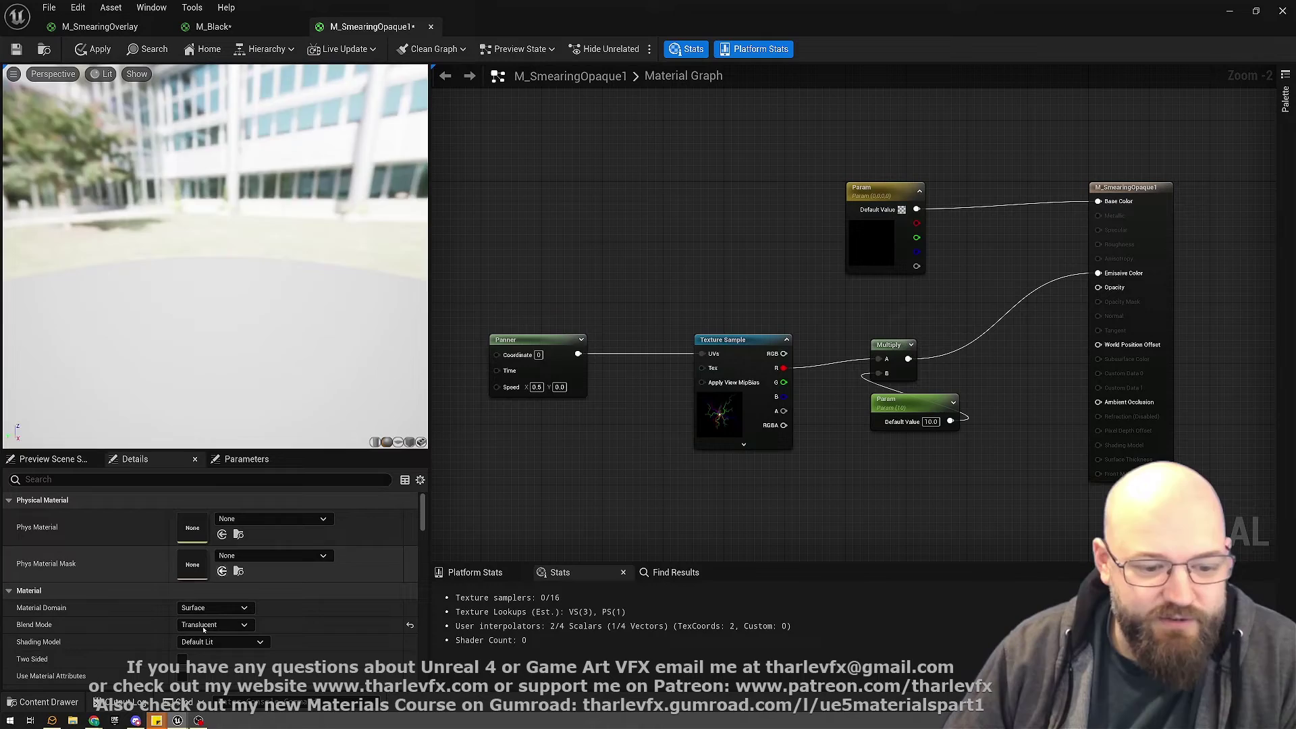
pyautogui.moveTo(604, 485); pyautogui.dragTo(608, 463, button='right')
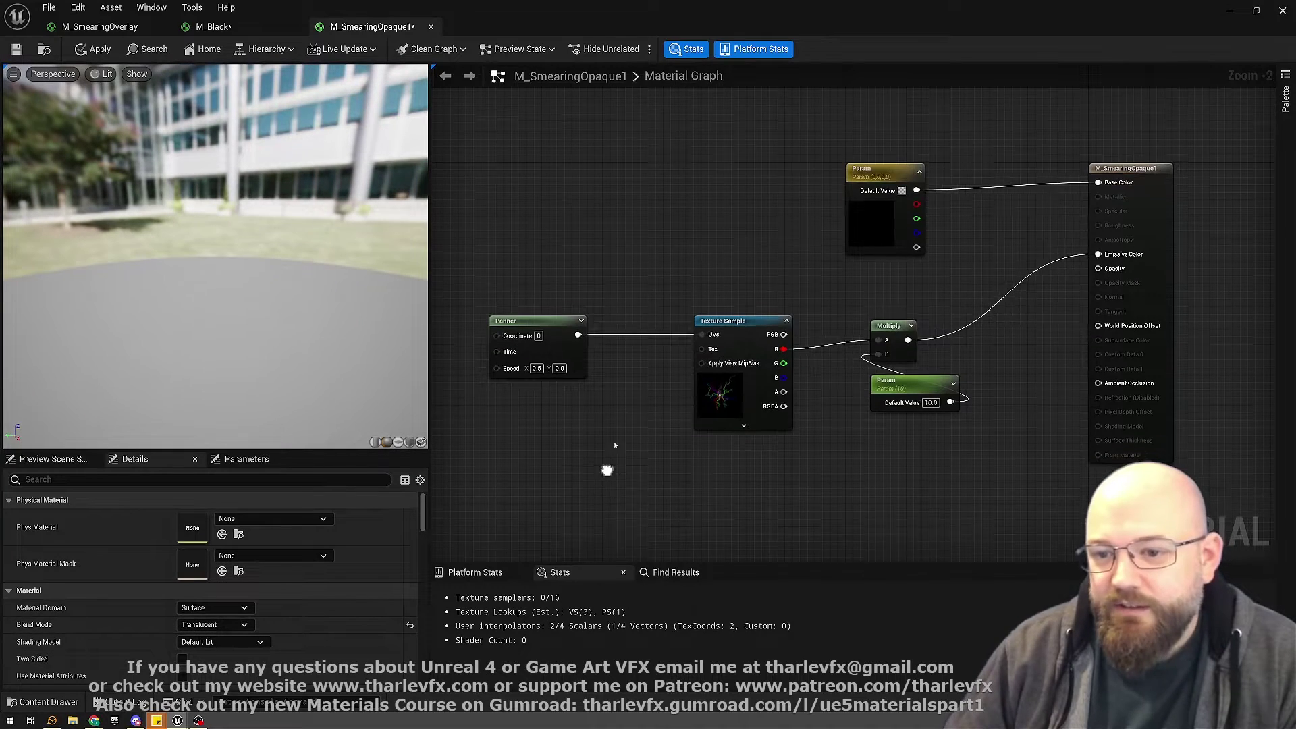
pyautogui.doubleClick(1023, 24)
pyautogui.click(613, 242)
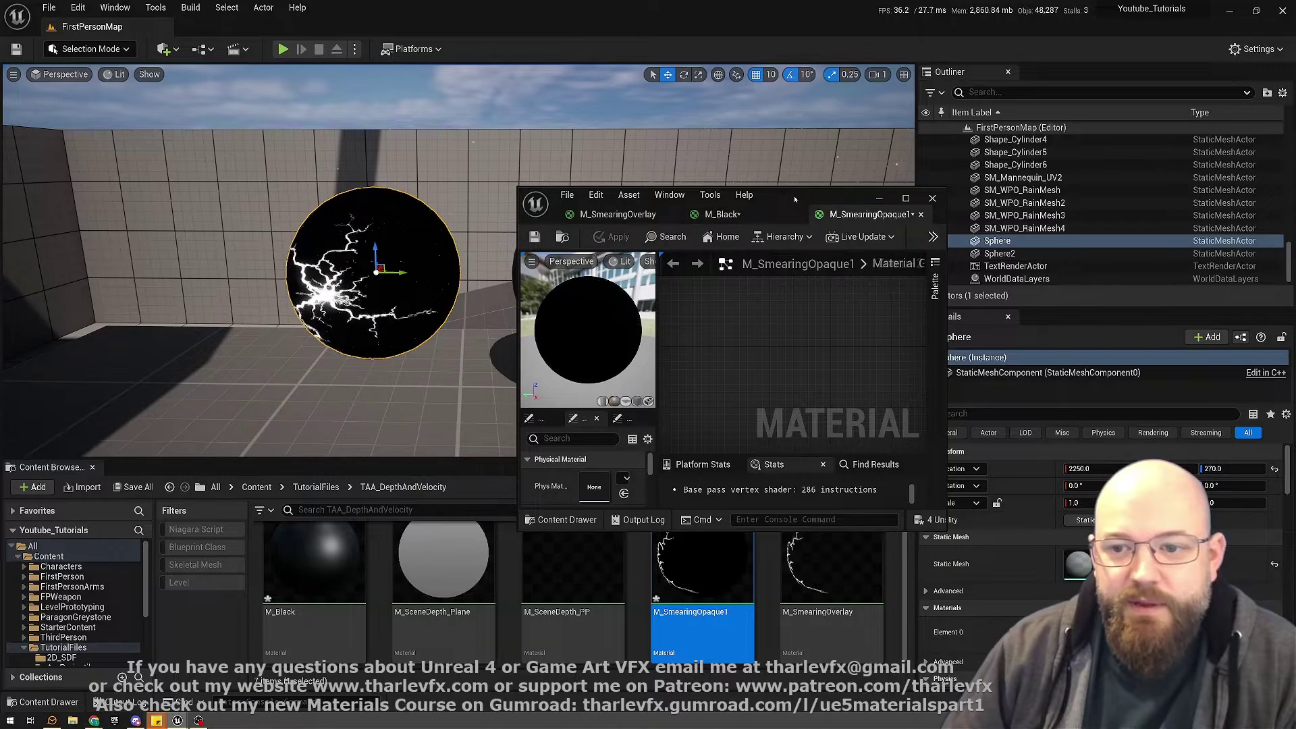
# Place the material editor beside the level viewport and inspect the material's Translucency lighting mode options.
pyautogui.moveTo(793, 196); pyautogui.dragTo(772, 385)
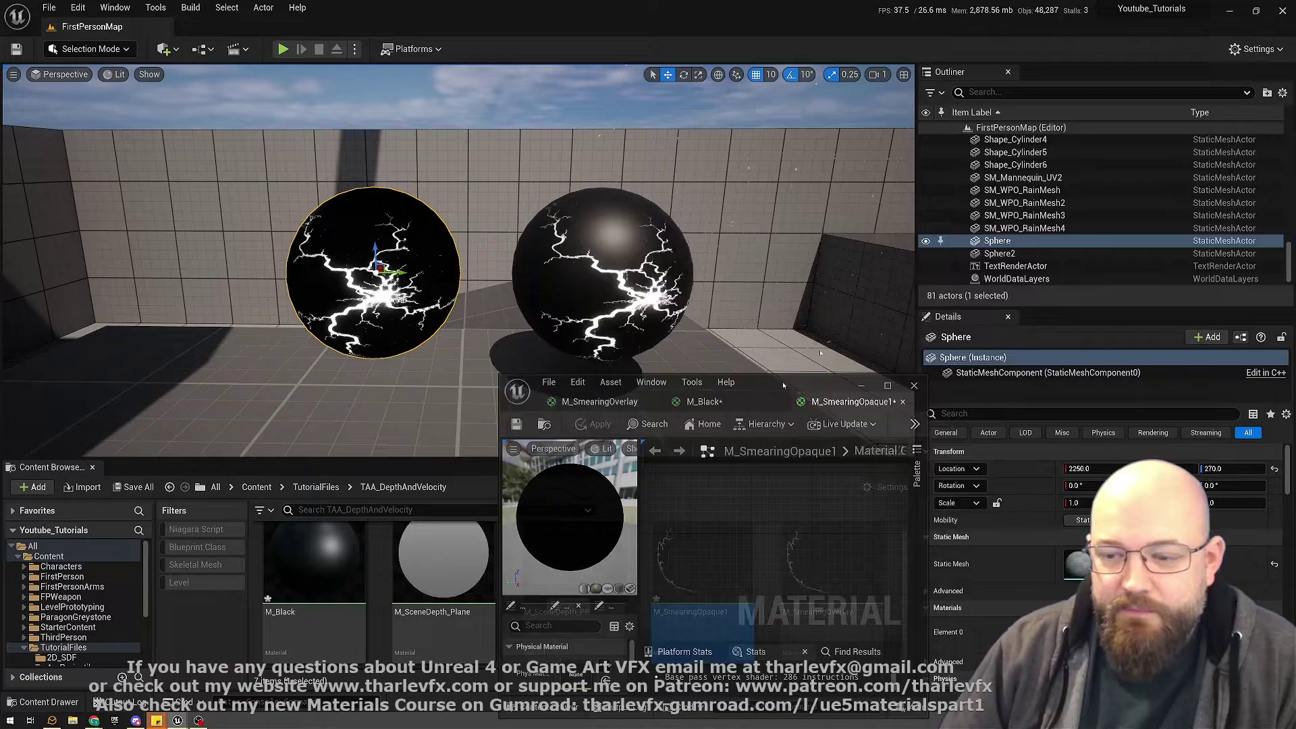
pyautogui.moveTo(782, 382); pyautogui.dragTo(957, 154)
pyautogui.press('super+Right')
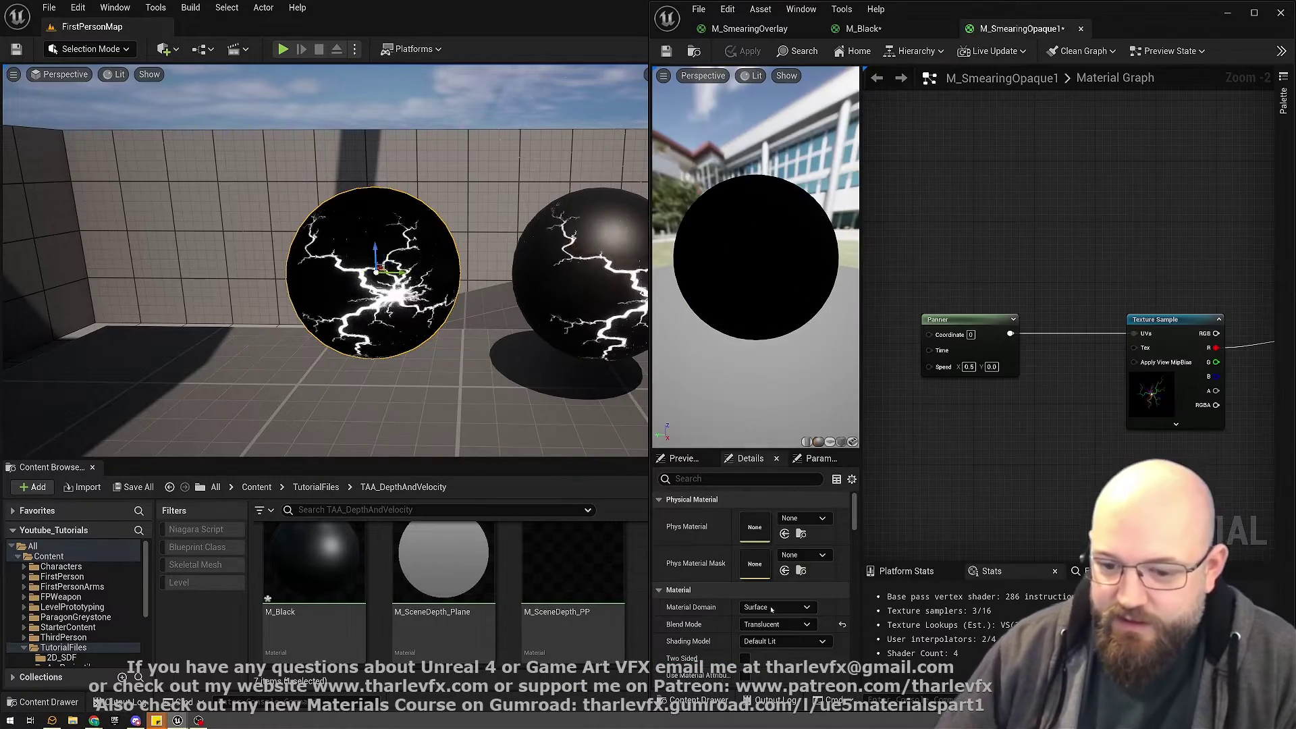
pyautogui.scroll(-4, 793, 603)
pyautogui.scroll(-5, 787, 607)
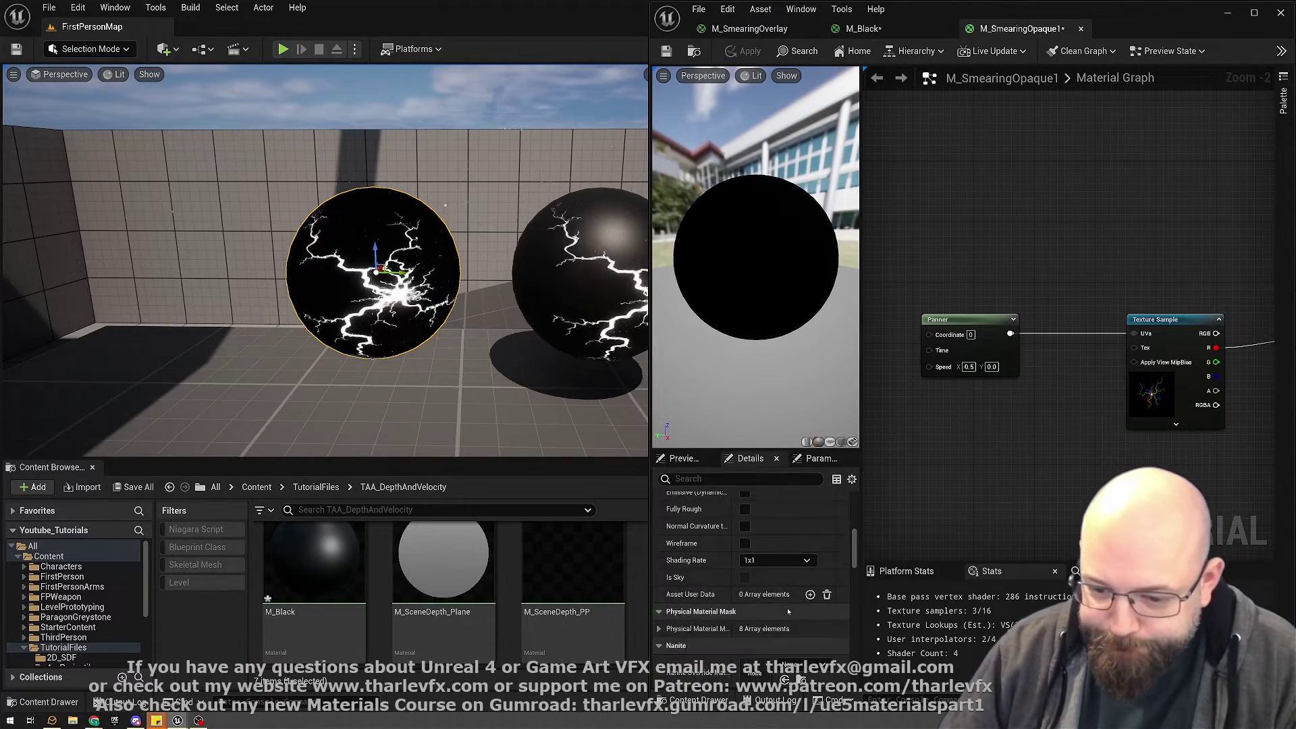
pyautogui.click(779, 592)
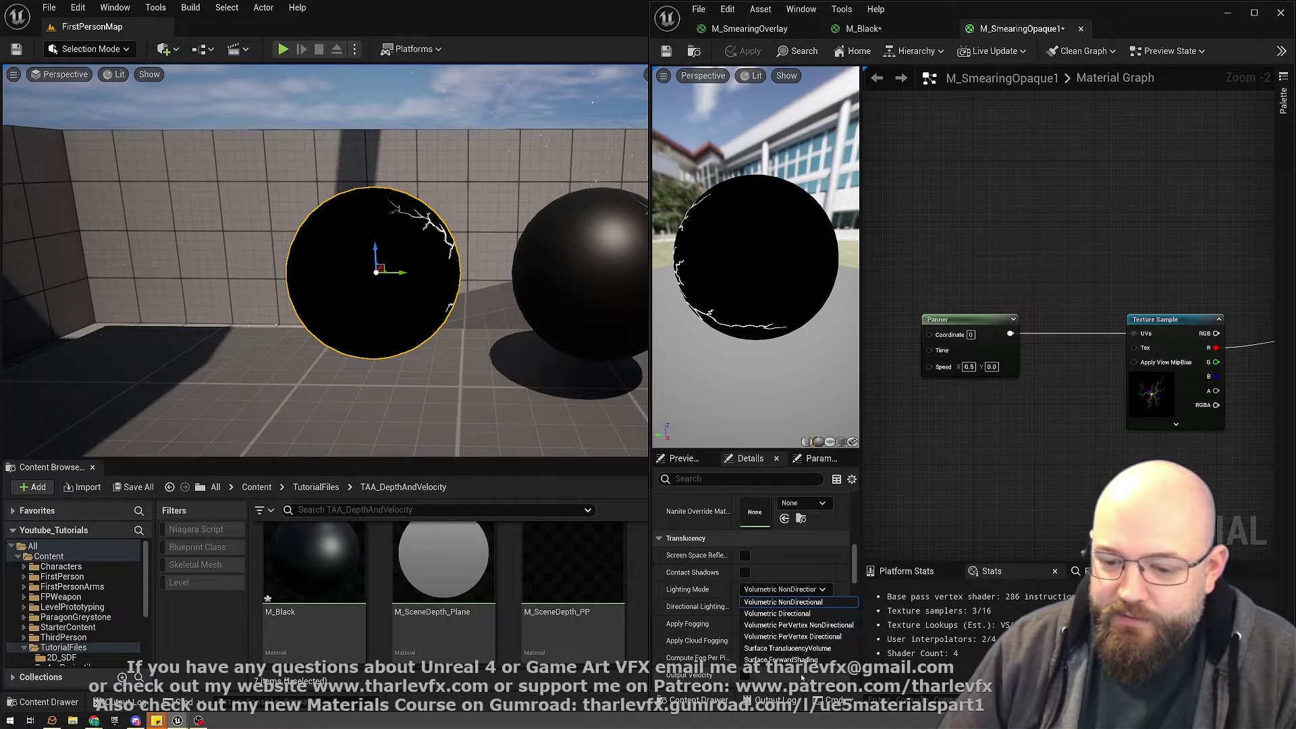
pyautogui.click(1006, 435)
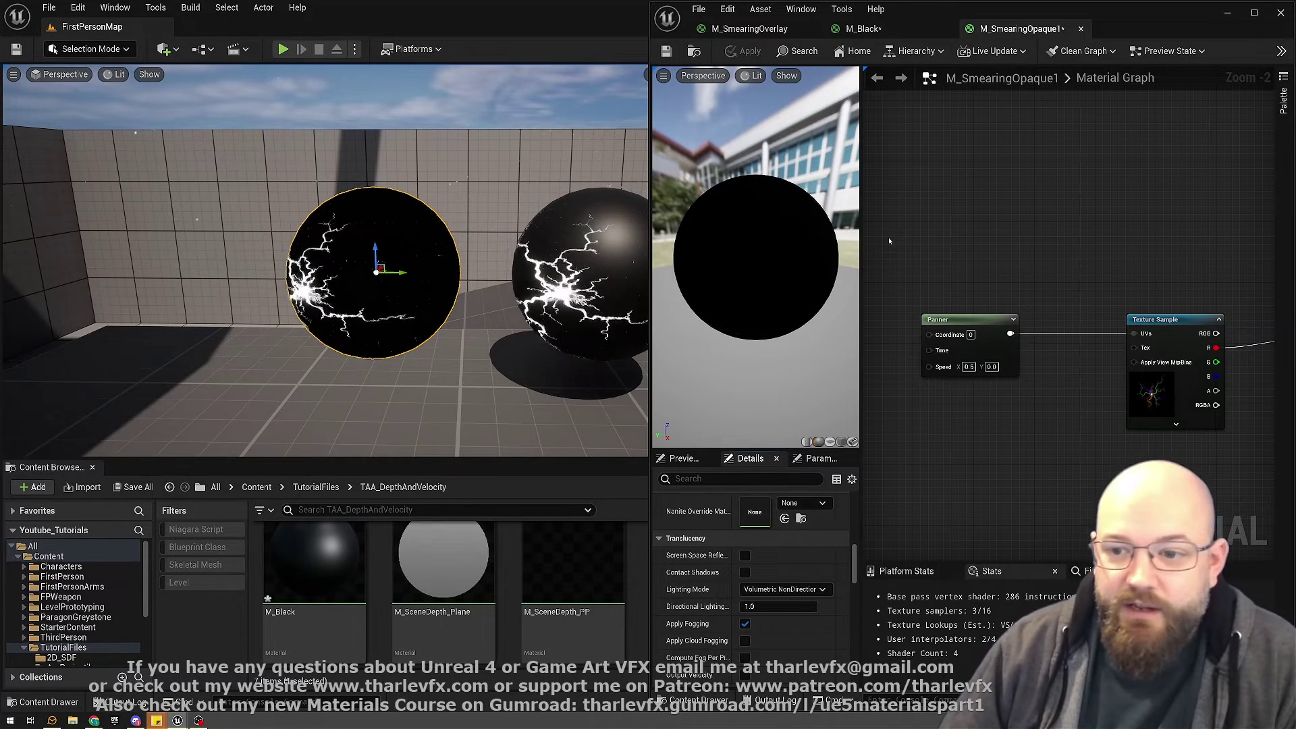
# Set the M_SmearingOpaque1 blend mode back to Opaque, apply it, and return to the level.
pyautogui.moveTo(853, 567); pyautogui.dragTo(856, 486)
pyautogui.click(776, 624)
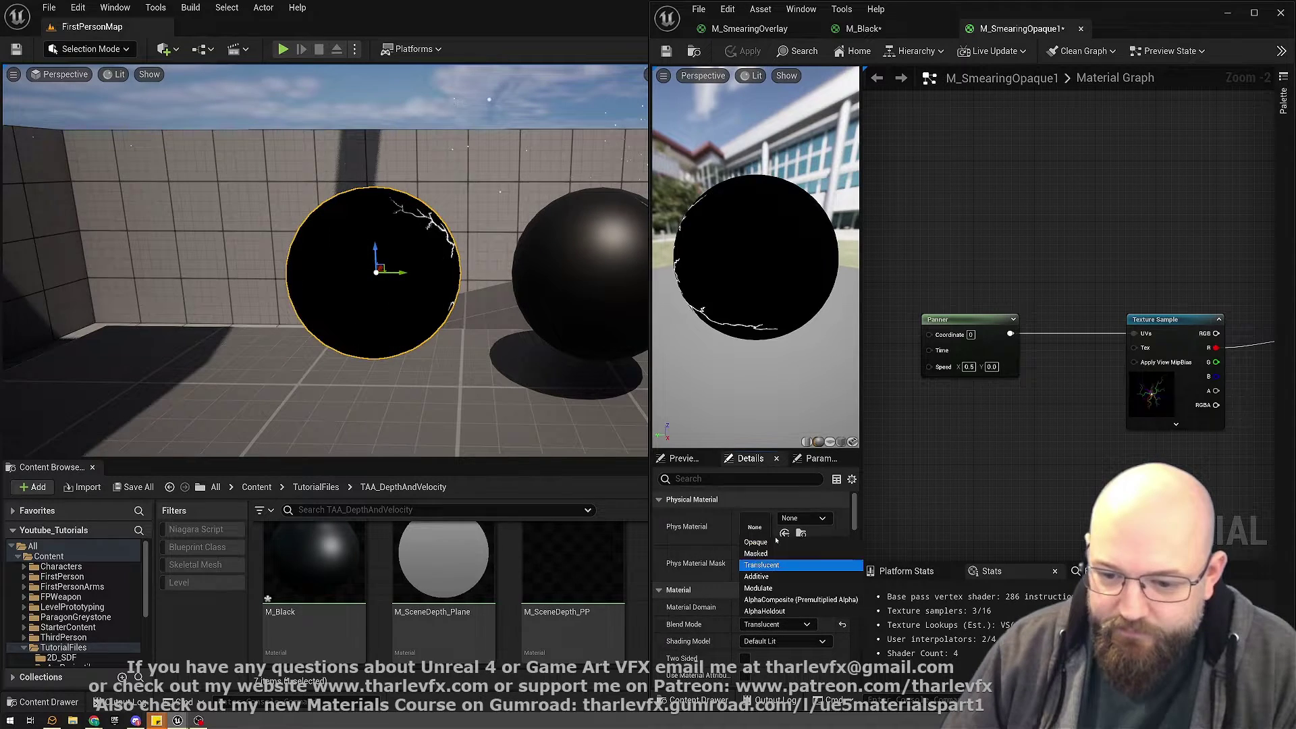
pyautogui.click(773, 541)
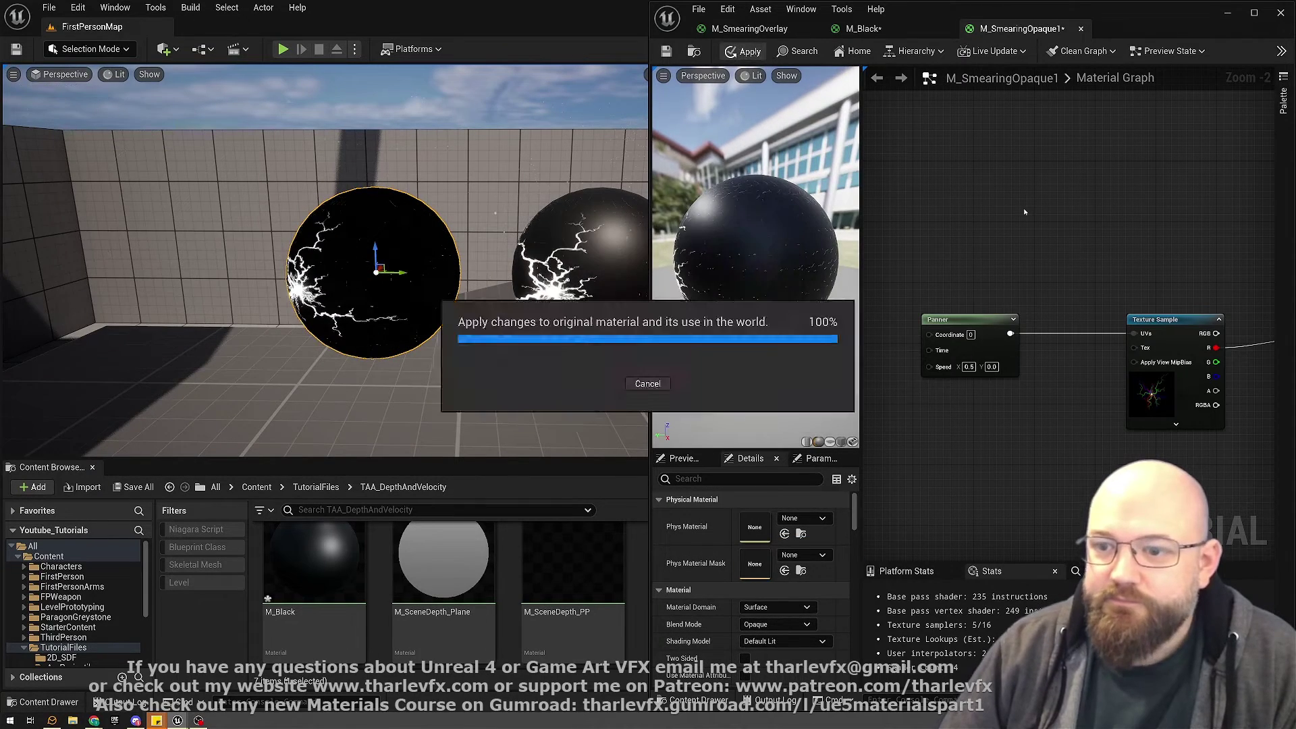
pyautogui.click(1226, 12)
# Rename the base color parameter in the M_Black material of Sphere2 to Colour and apply the change.
pyautogui.click(603, 301)
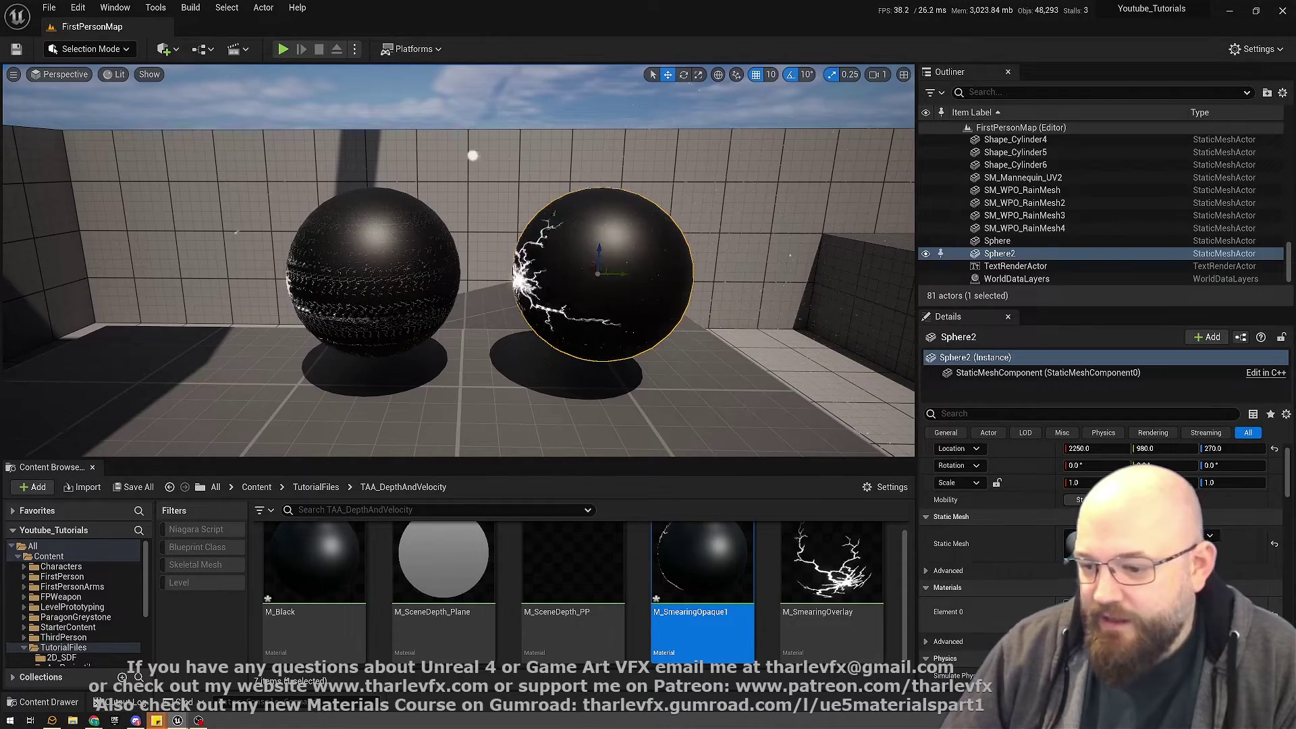
pyautogui.hotkey('alt', 'Tab')
pyautogui.press('super+Up')
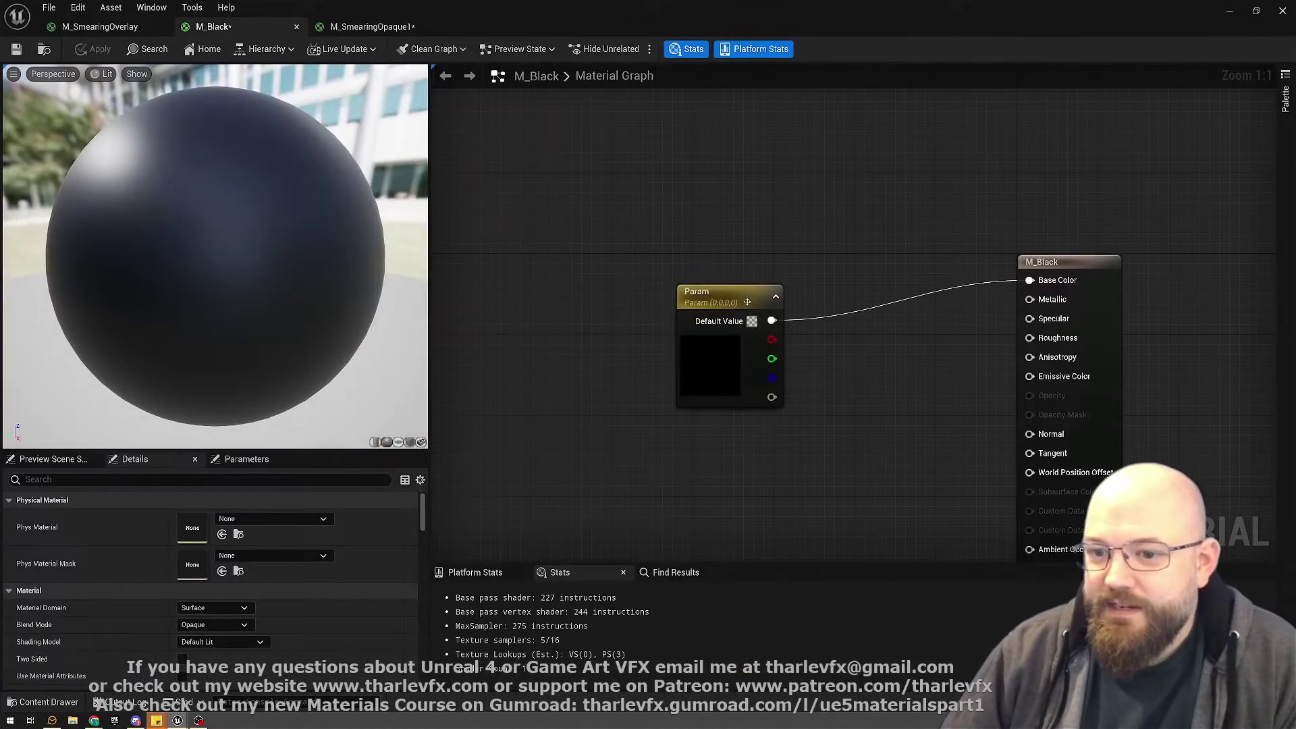
pyautogui.click(710, 339)
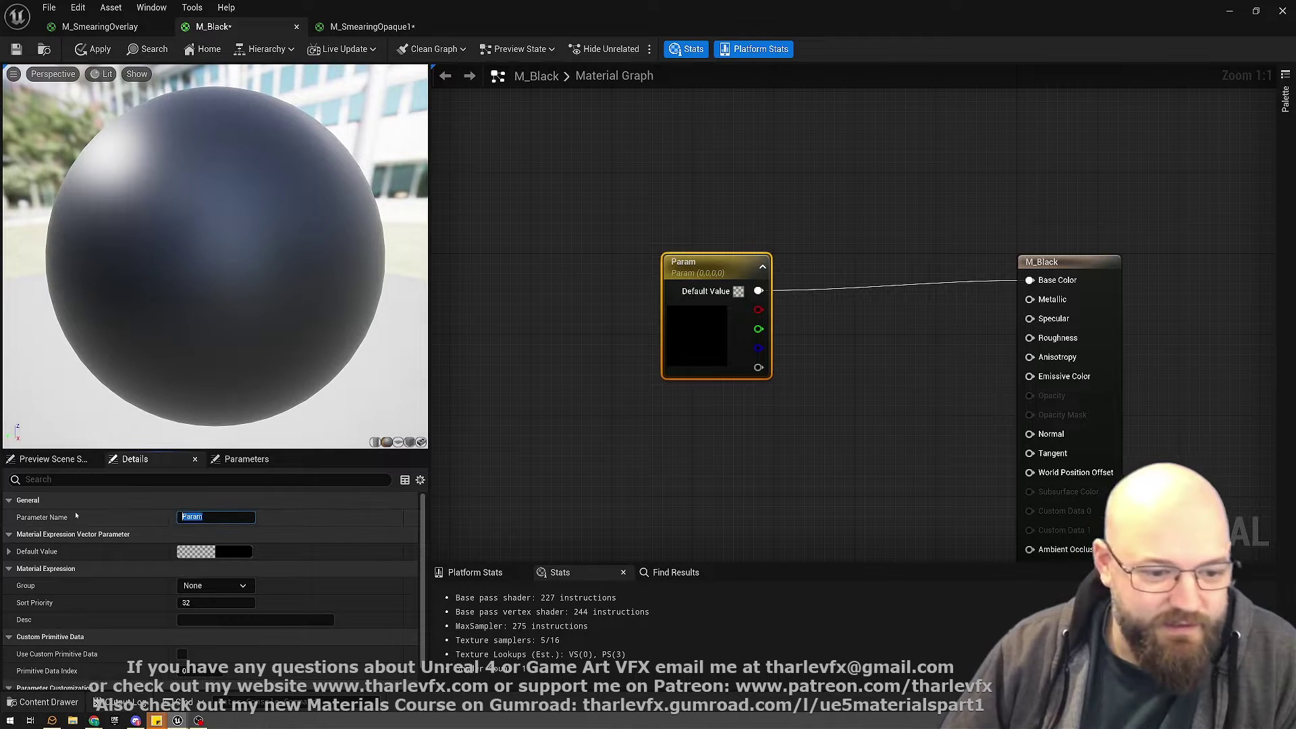
pyautogui.write('Colour')
pyautogui.press('Return')
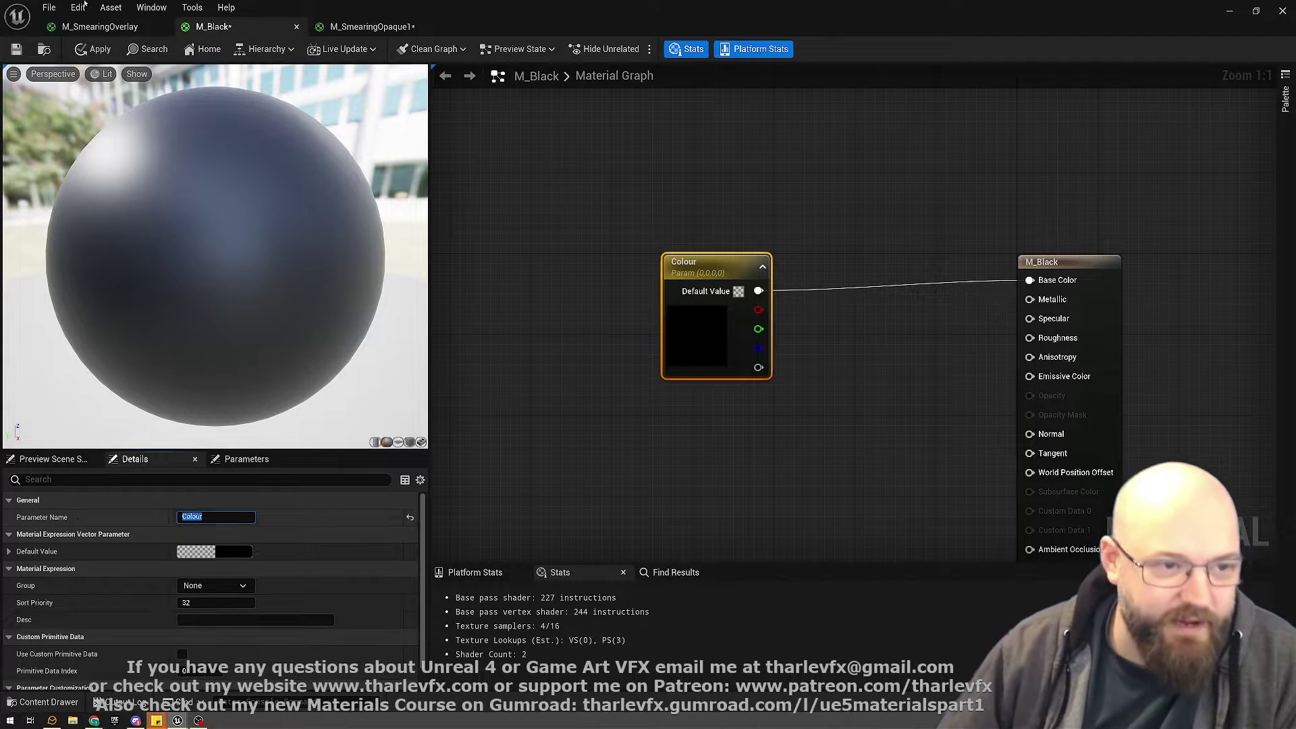
pyautogui.click(100, 49)
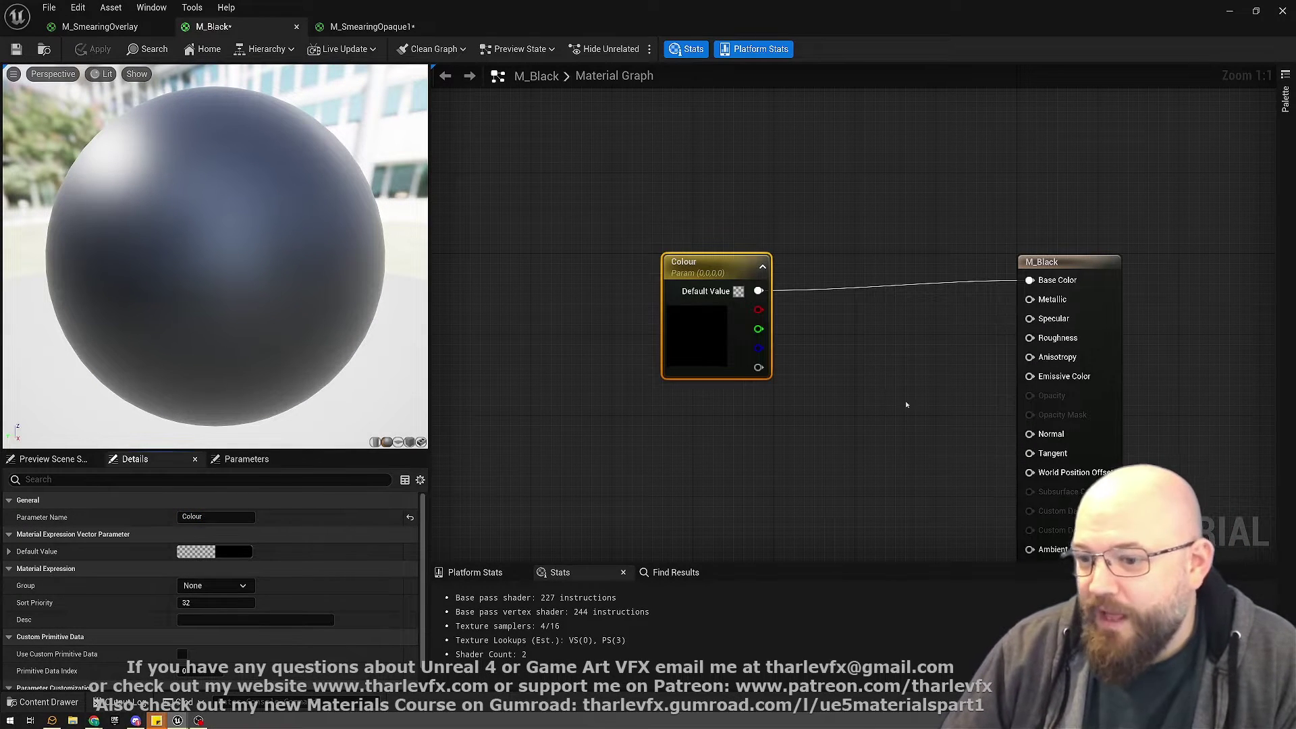
pyautogui.moveTo(1039, 285); pyautogui.dragTo(1046, 166, button='right')
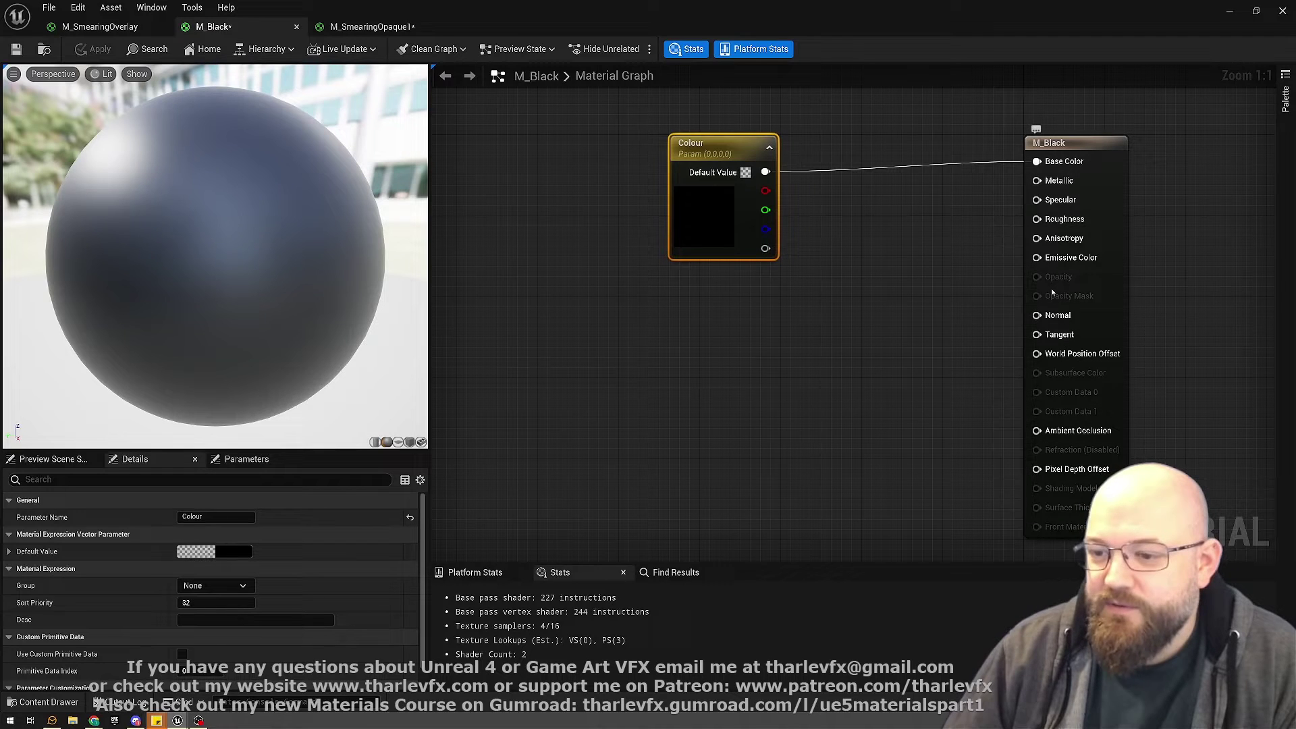
pyautogui.click(1228, 11)
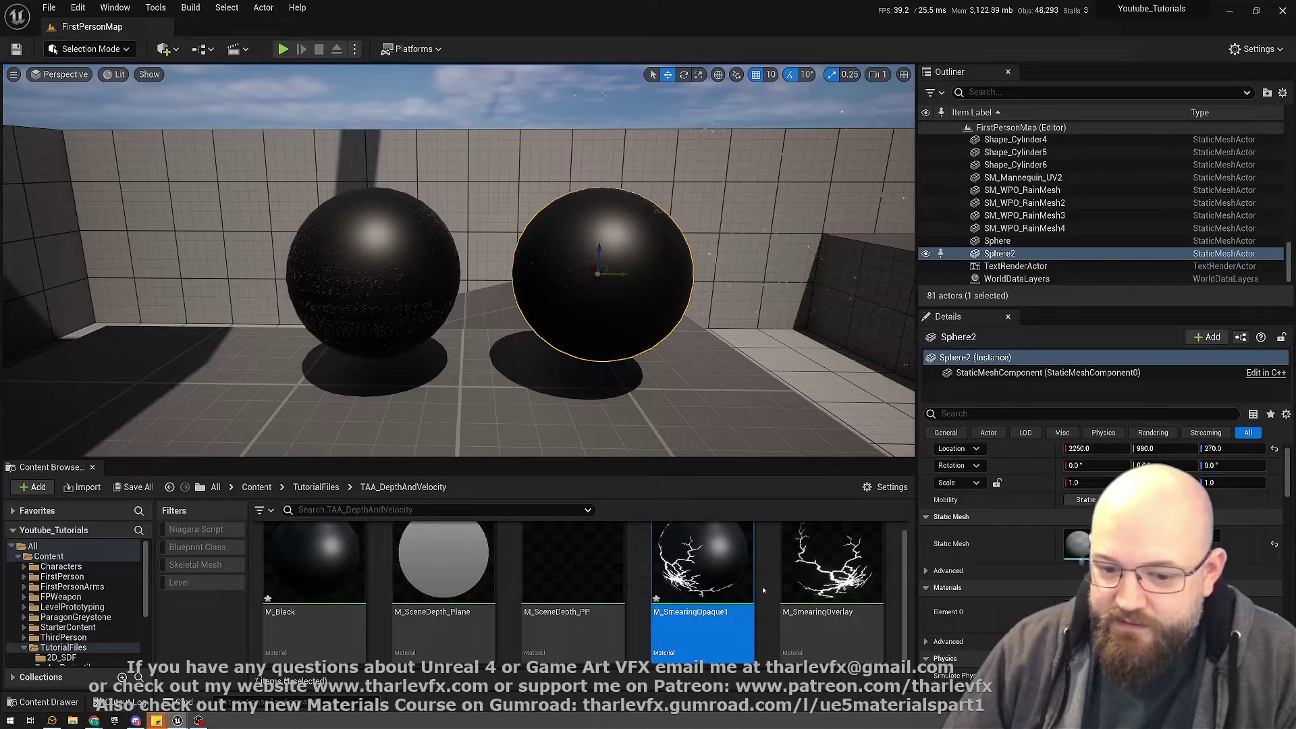
# Open the M_SmearingOverlay material and rename its base color vector parameter to Colour.
pyautogui.doubleClick(833, 578)
pyautogui.moveTo(727, 255); pyautogui.dragTo(642, 243, button='right')
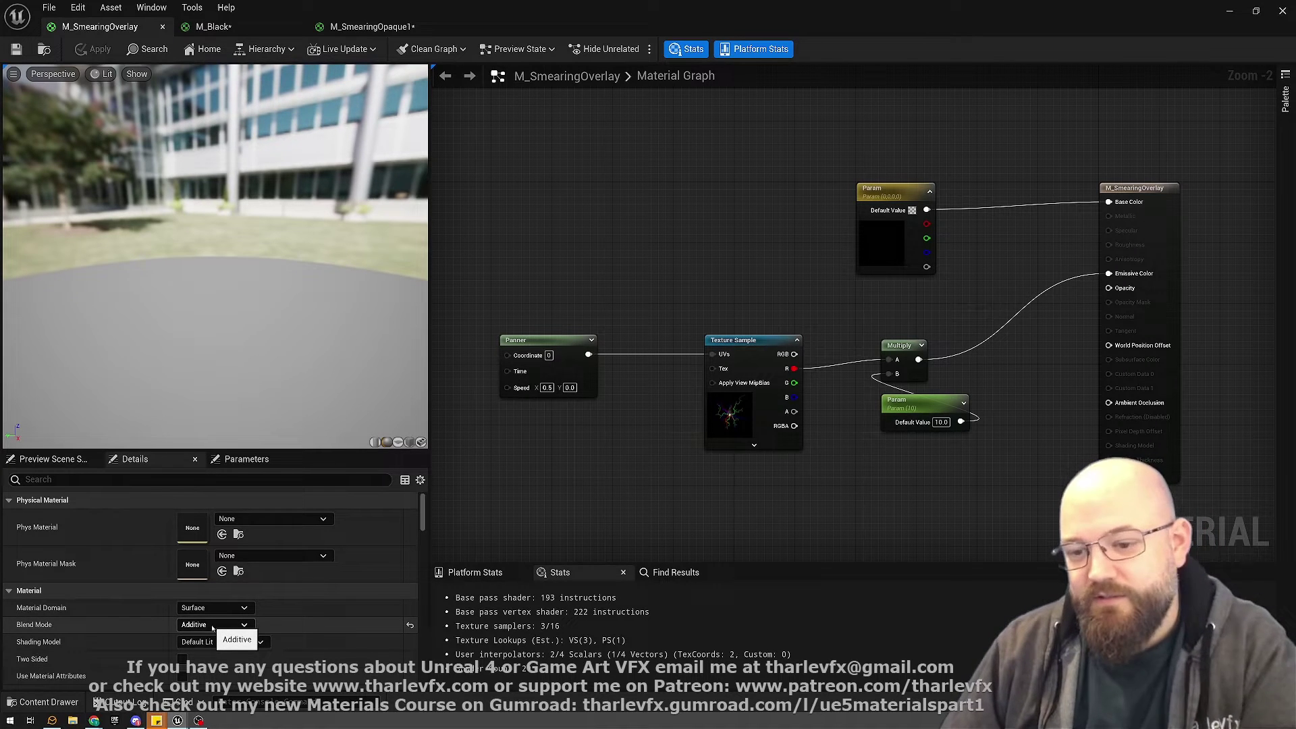
pyautogui.moveTo(1029, 138); pyautogui.dragTo(996, 170)
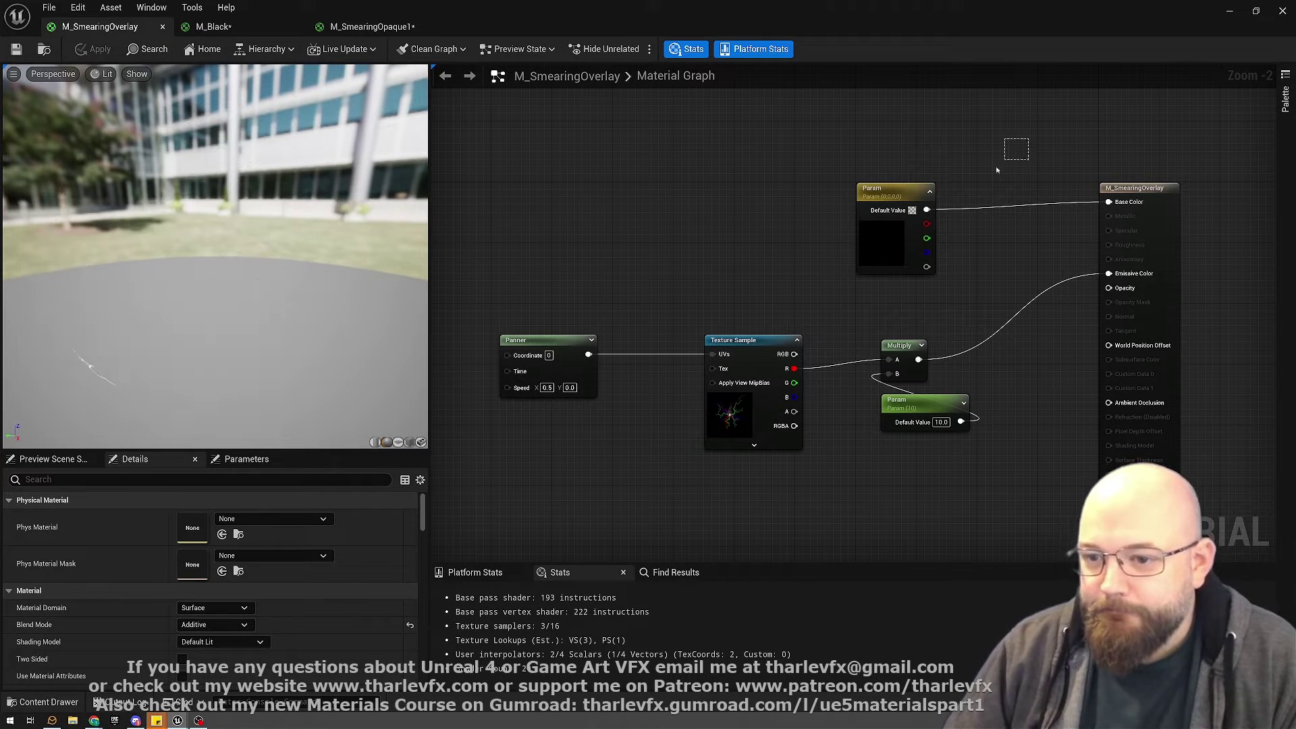
pyautogui.click(886, 190)
pyautogui.click(216, 517)
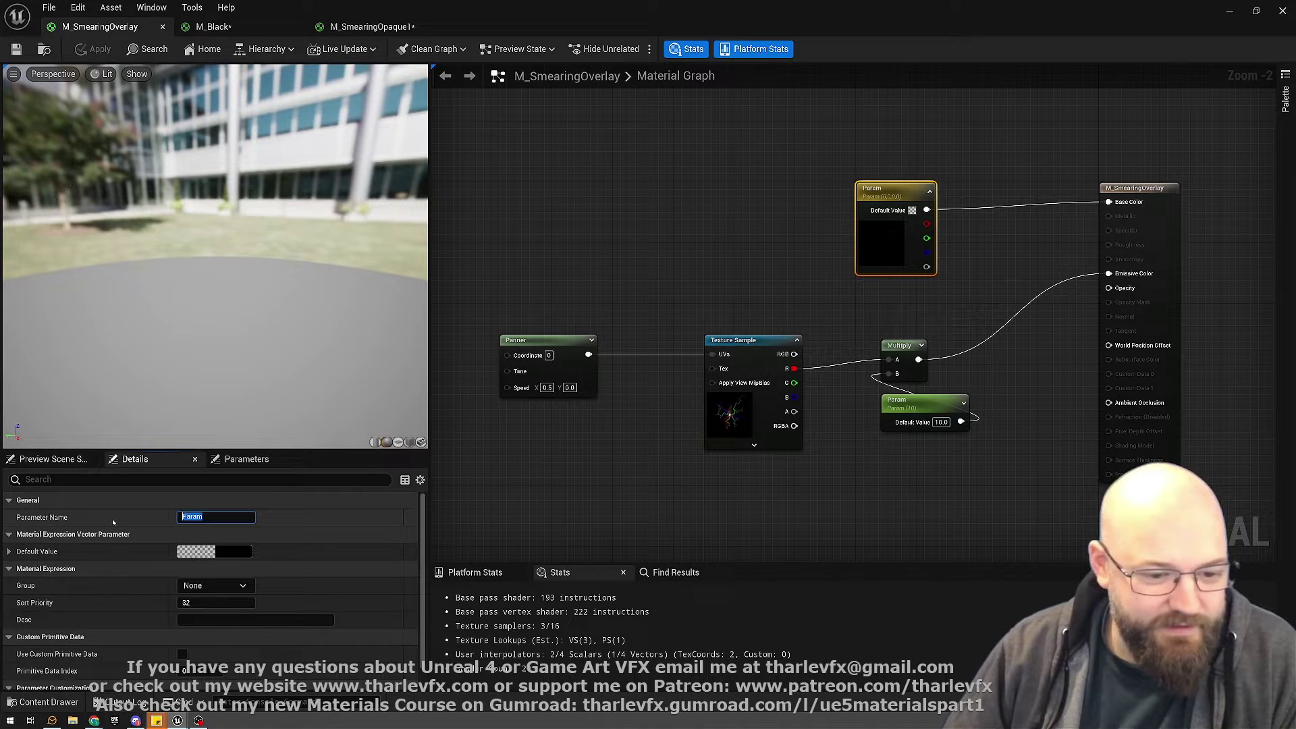
pyautogui.write('Colour')
pyautogui.press('Return')
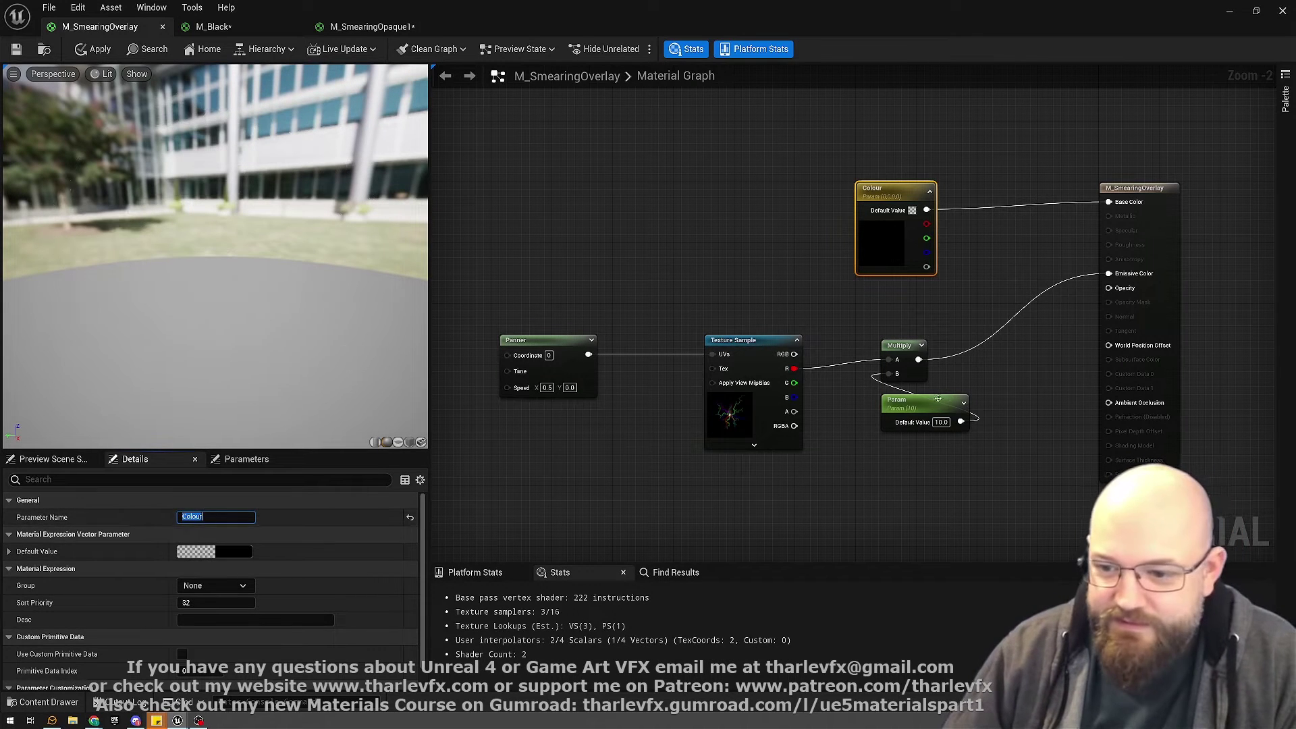
# Rename the scalar parameter feeding the Multiply node to Emissive and apply the M_SmearingOverlay changes.
pyautogui.click(915, 404)
pyautogui.click(202, 517)
pyautogui.press('BackSpace')
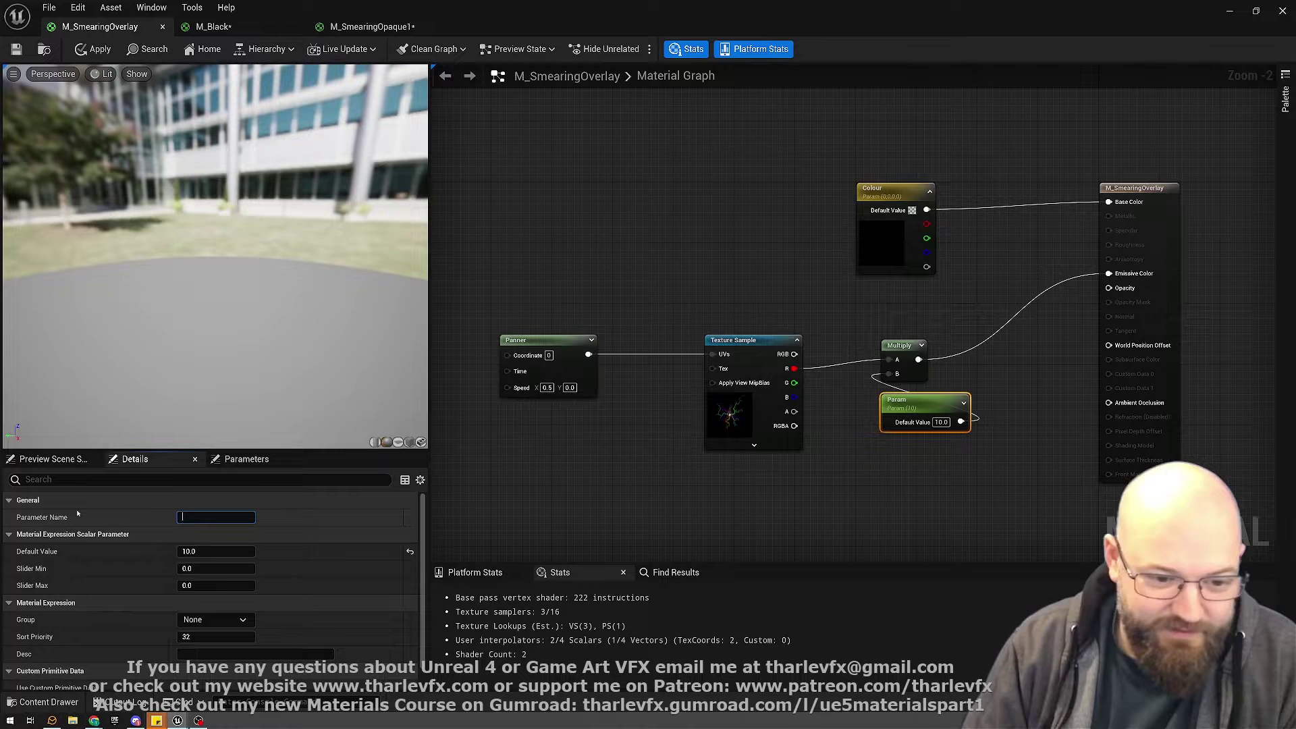
pyautogui.write('Emissive')
pyautogui.press('Return')
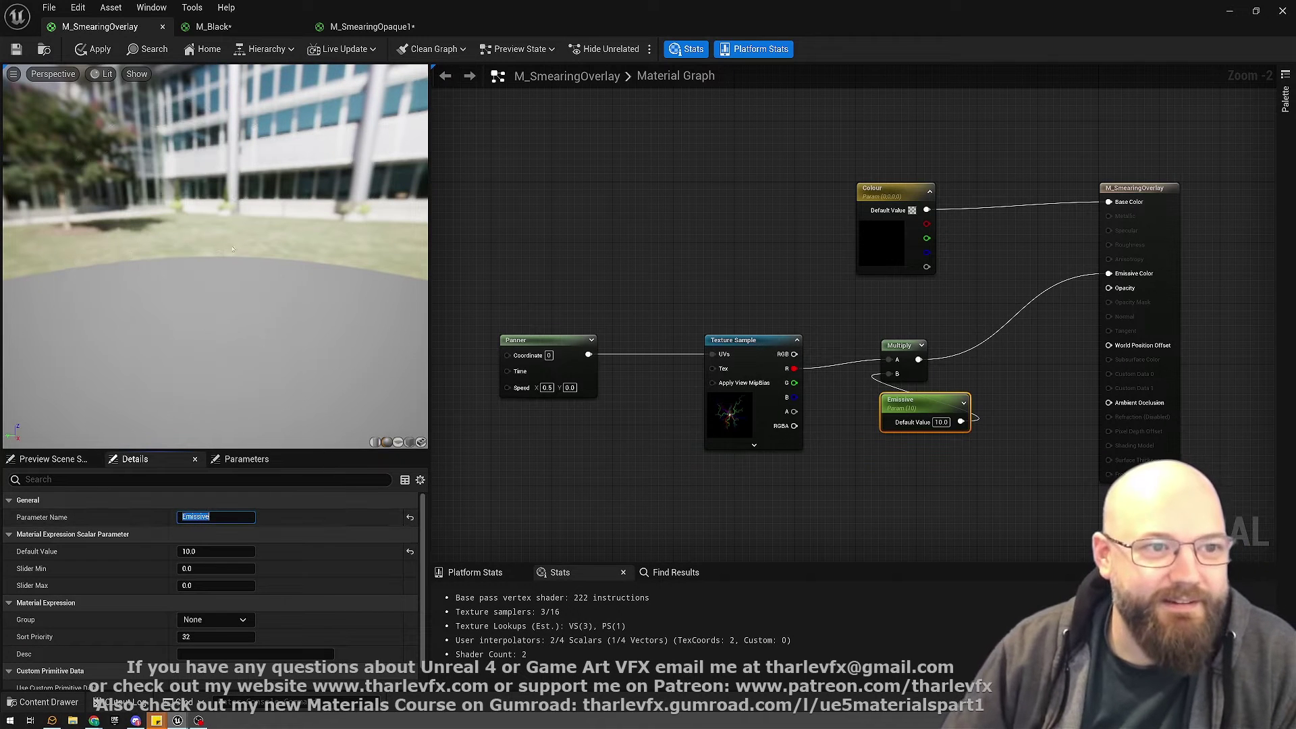
pyautogui.click(94, 49)
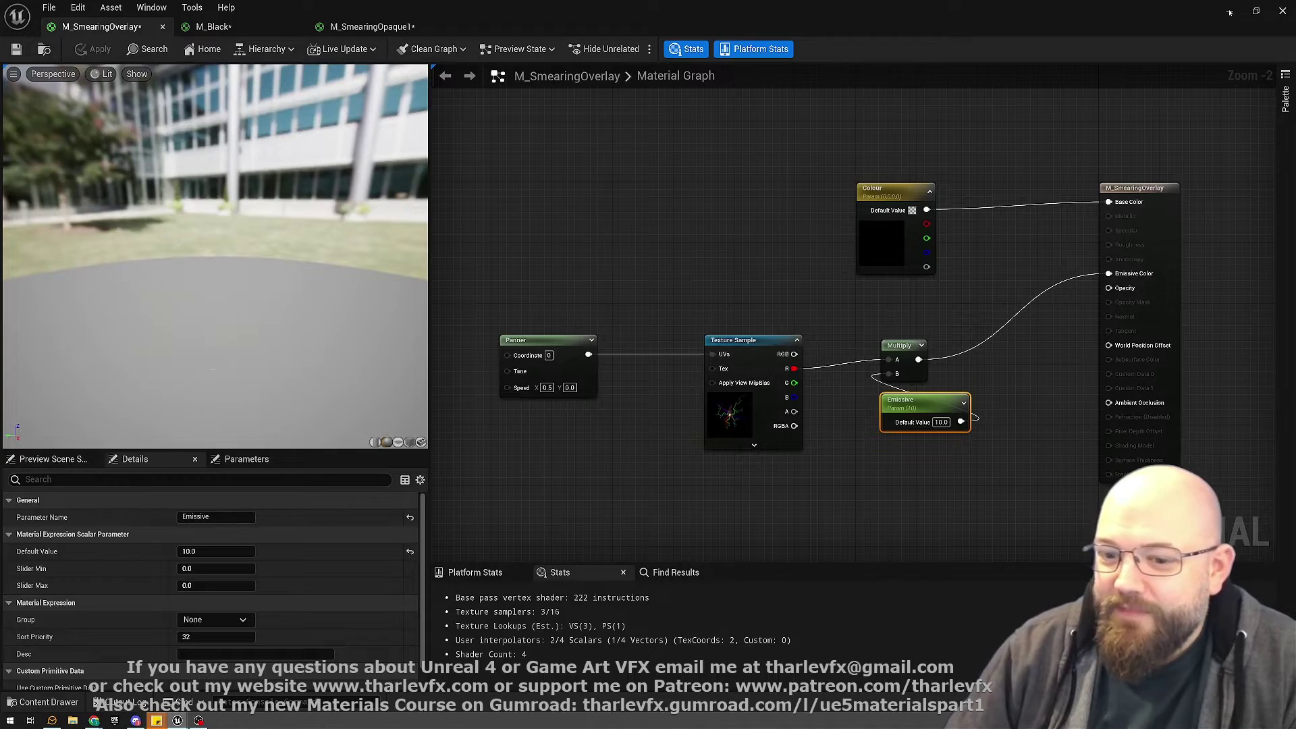
# Return to the level, filter the details of Sphere2 for its overlay properties, and restore the Sphere2 selection after clearing it.
pyautogui.click(1282, 9)
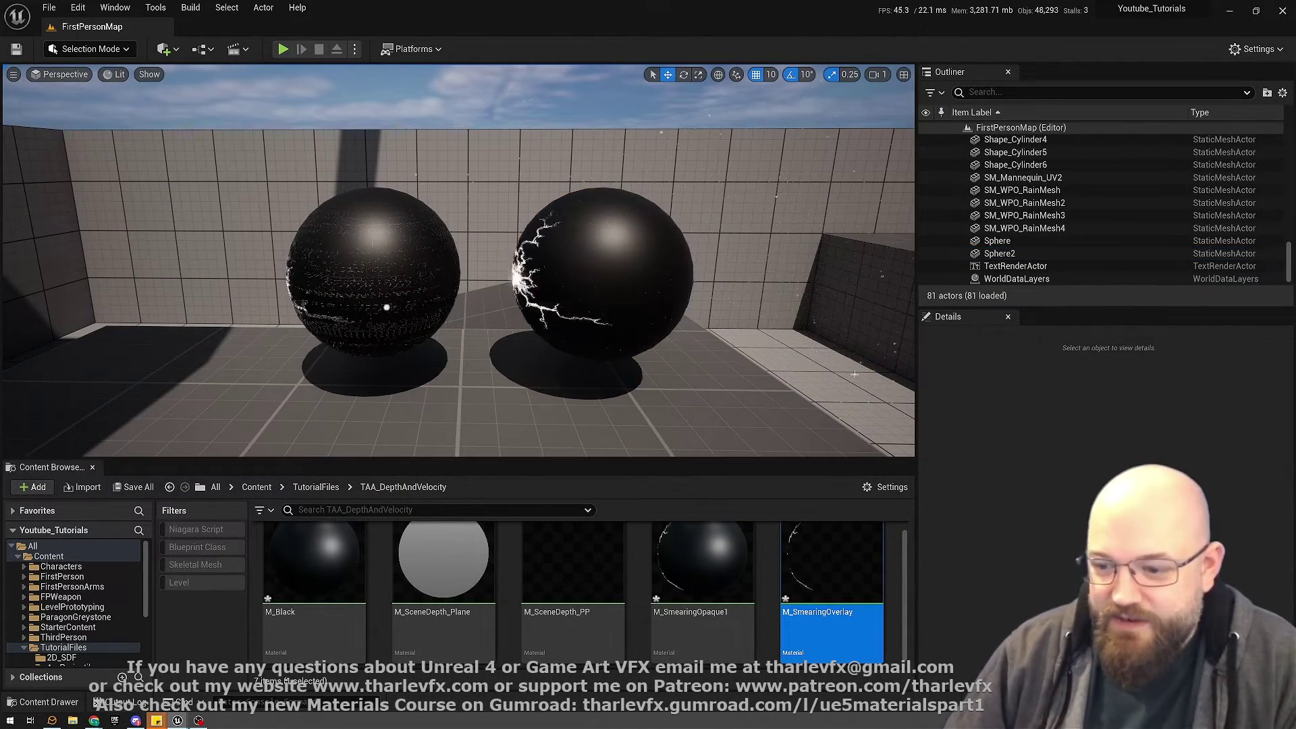
pyautogui.write('over')
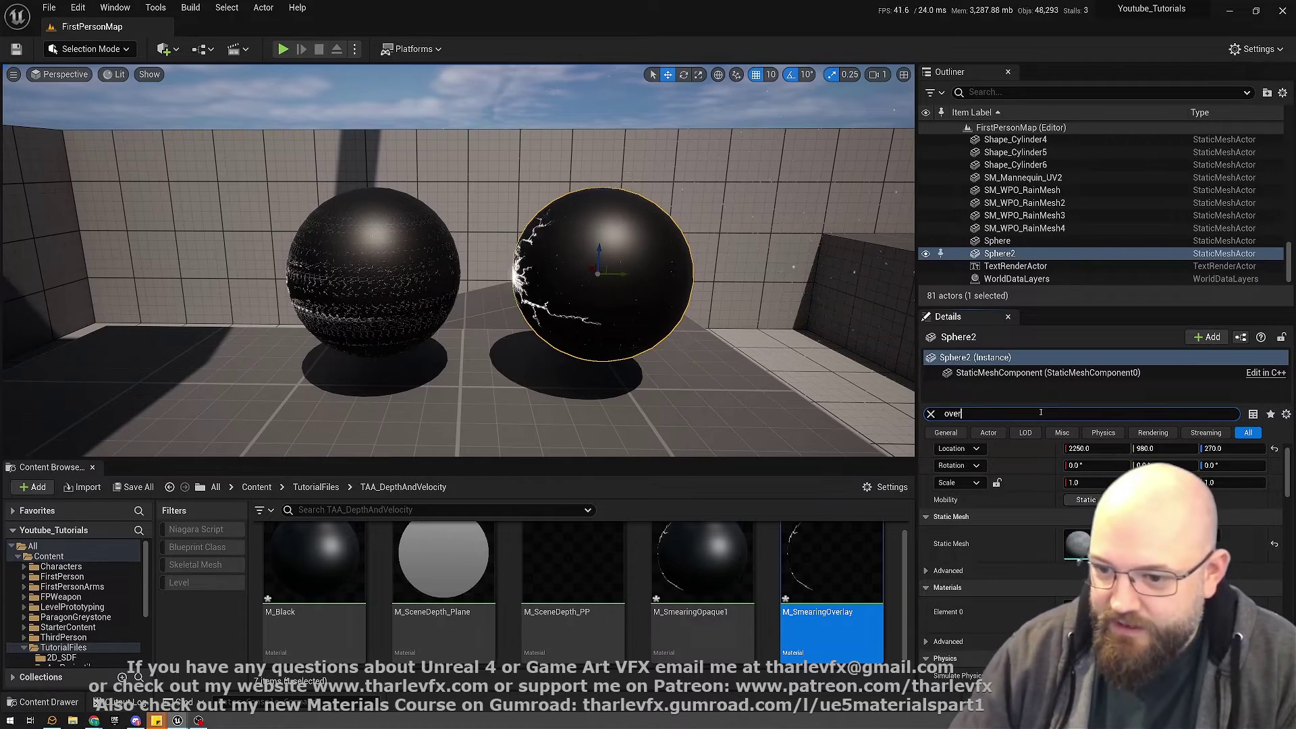
pyautogui.write('la')
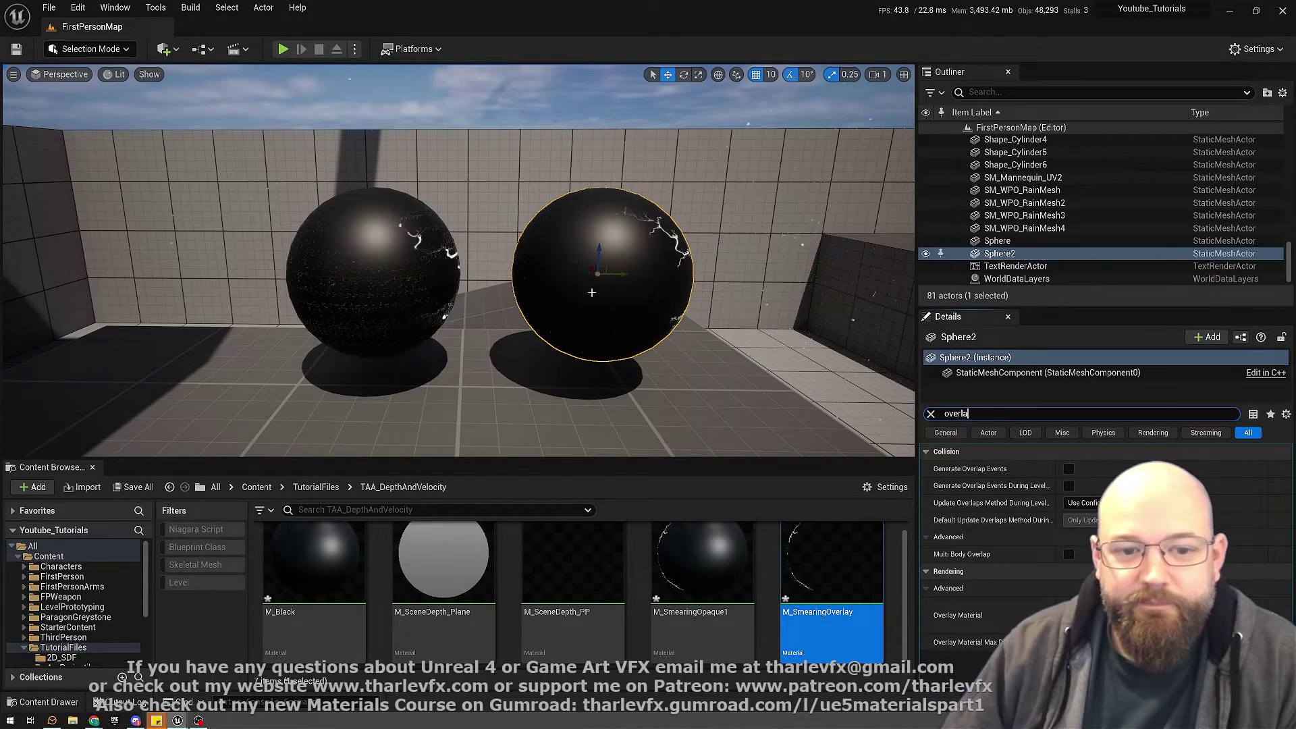
pyautogui.press('Escape')
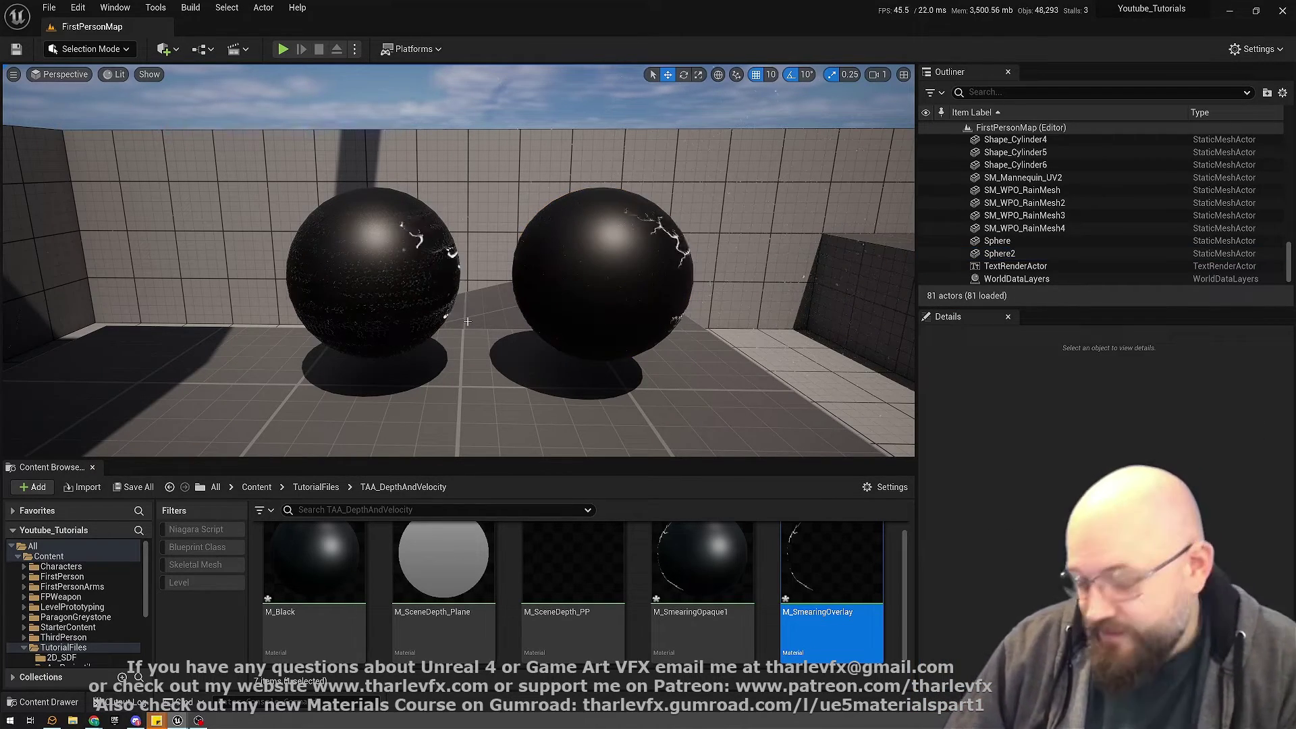
pyautogui.hotkey('ctrl', 'z')
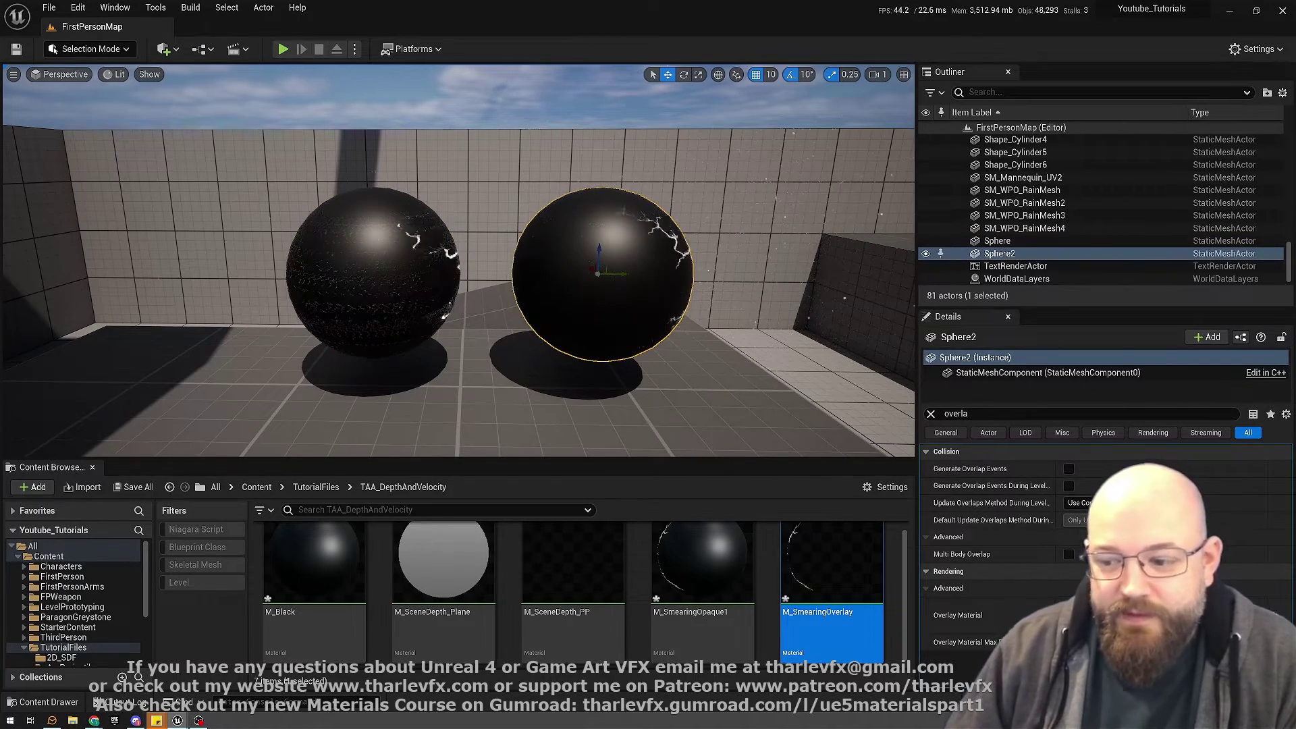
# Review the node graph and blend settings of the M_SmearingOverlay material, then go back to the level.
pyautogui.hotkey('alt', 'Tab')
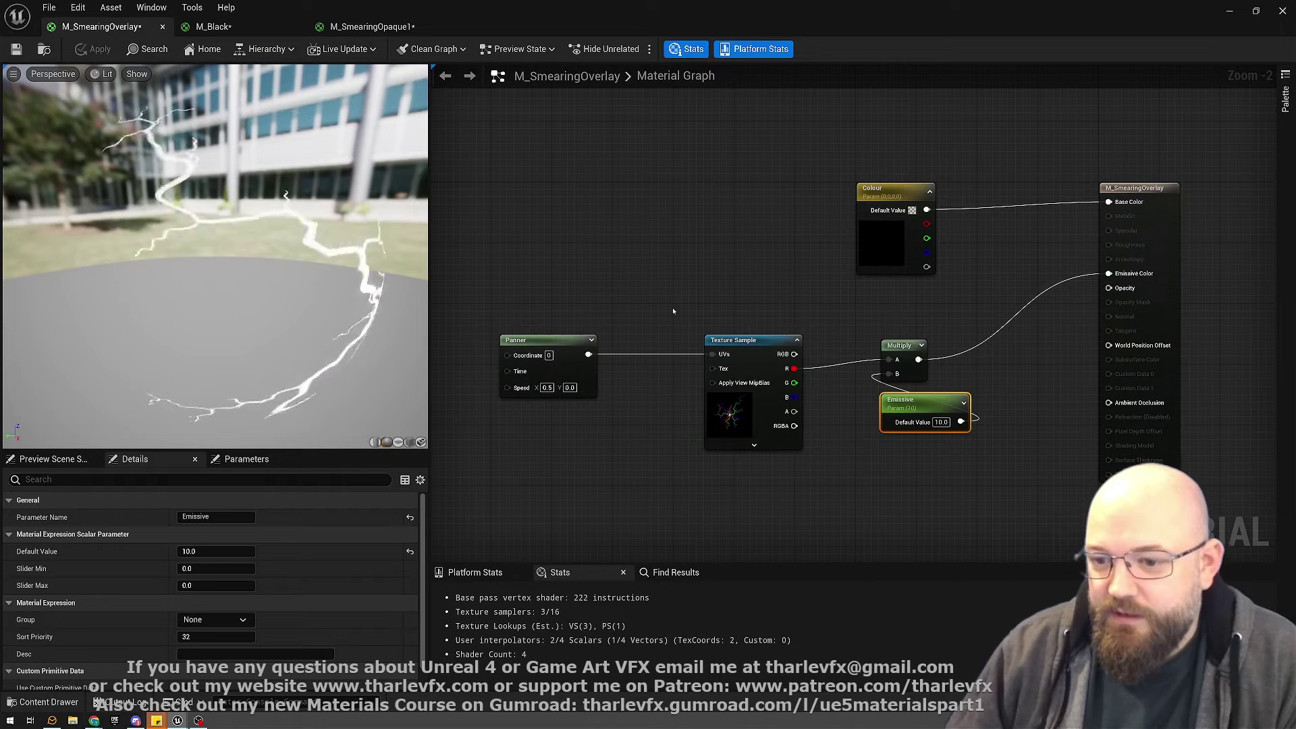
pyautogui.click(700, 218)
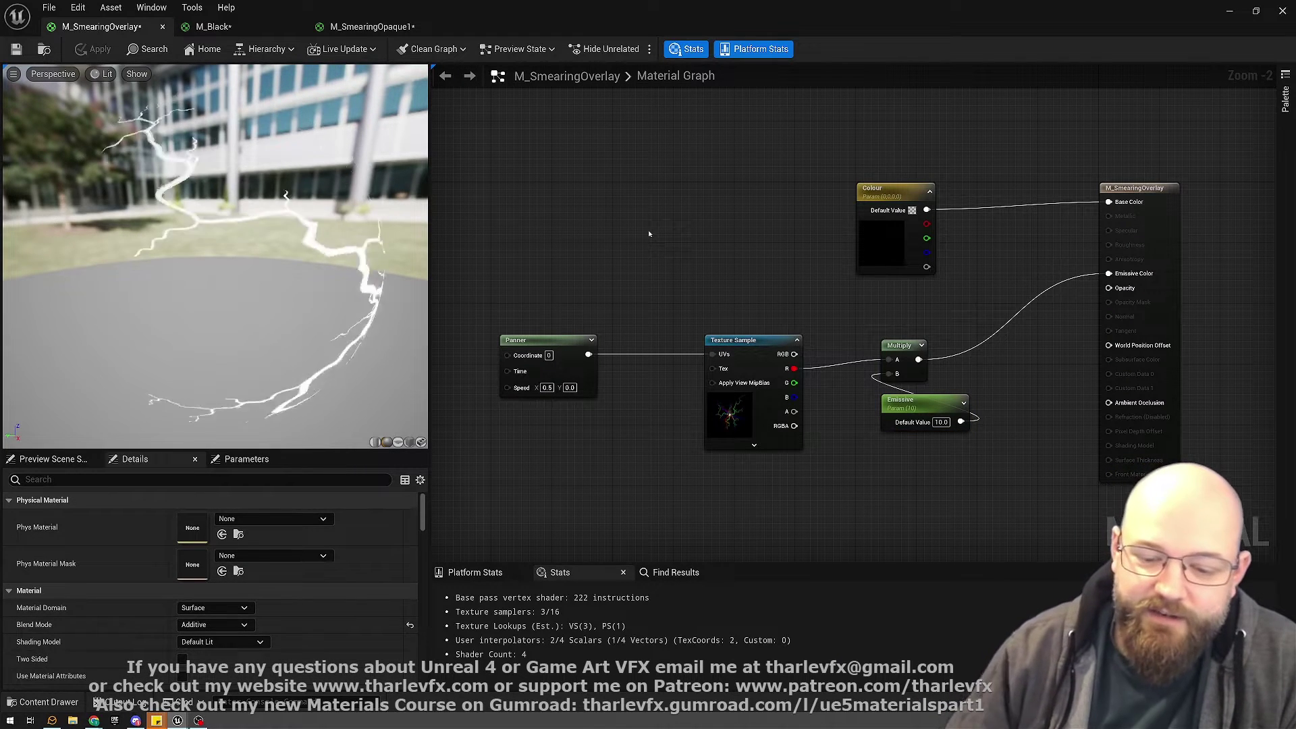
pyautogui.moveTo(972, 326); pyautogui.dragTo(501, 476)
pyautogui.click(676, 272)
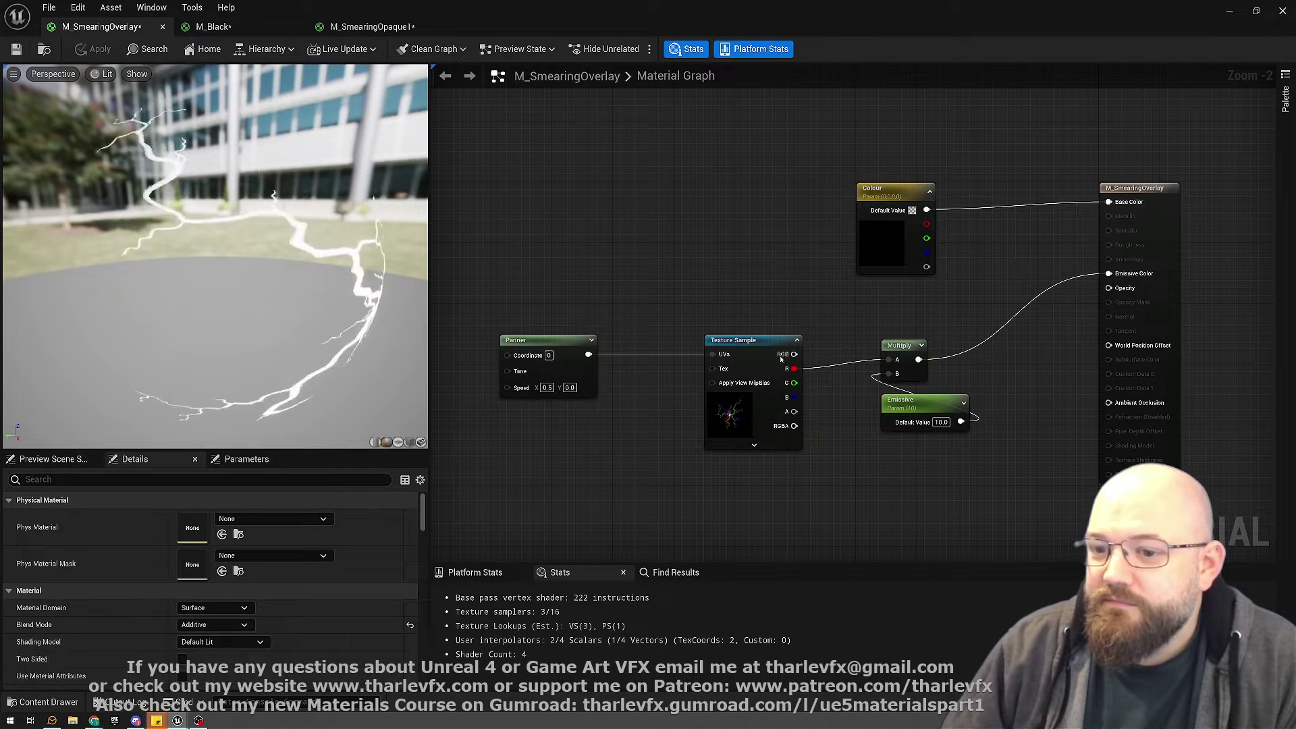
pyautogui.moveTo(965, 306); pyautogui.dragTo(547, 483)
pyautogui.click(704, 290)
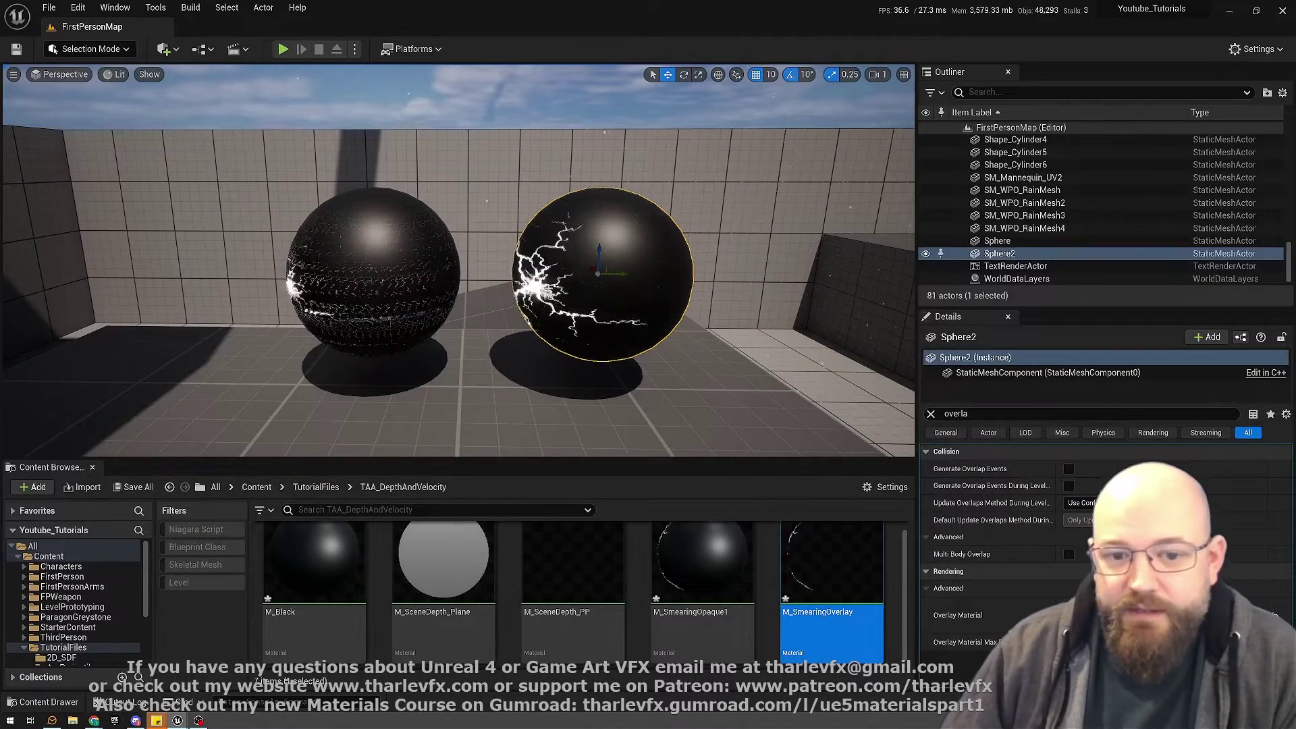
# Clear the selection and compare the emissive lightning on both spheres from near and far.
pyautogui.press('Escape')
pyautogui.moveTo(533, 293); pyautogui.dragTo(472, 293, button='right')
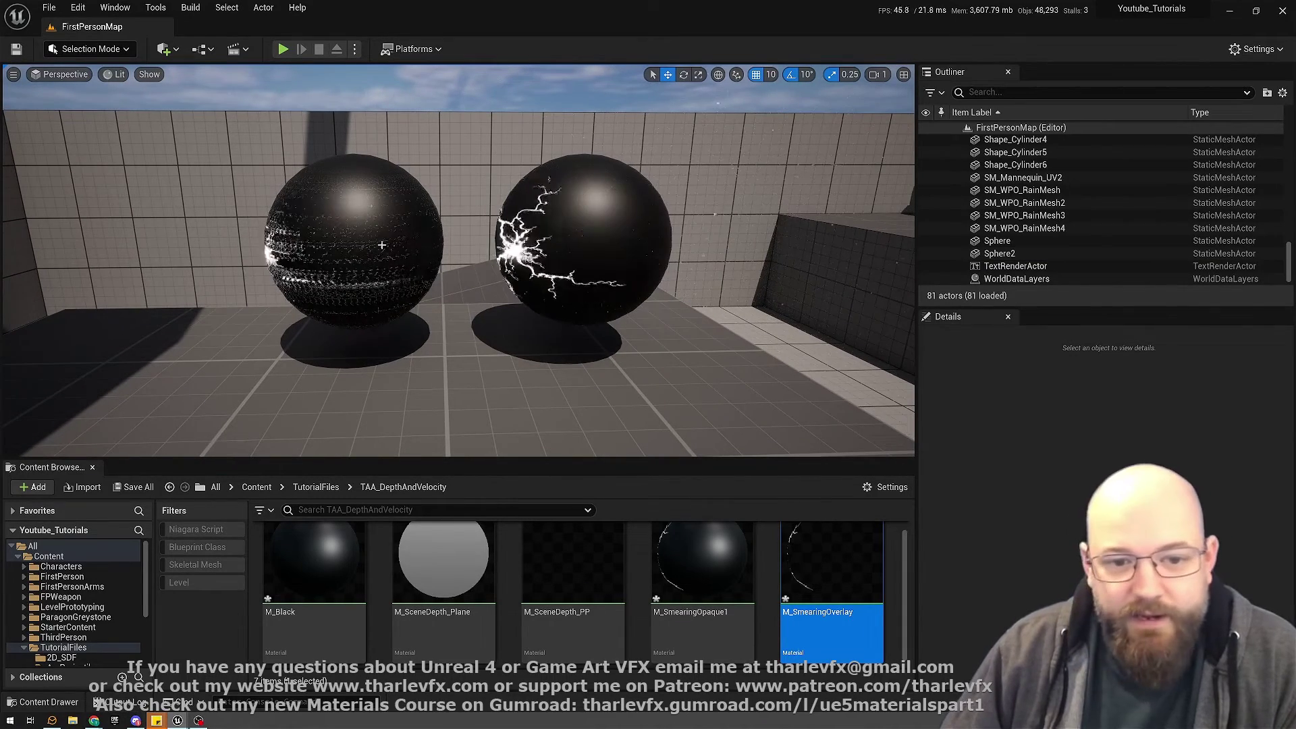
pyautogui.moveTo(552, 304); pyautogui.dragTo(542, 305, button='right')
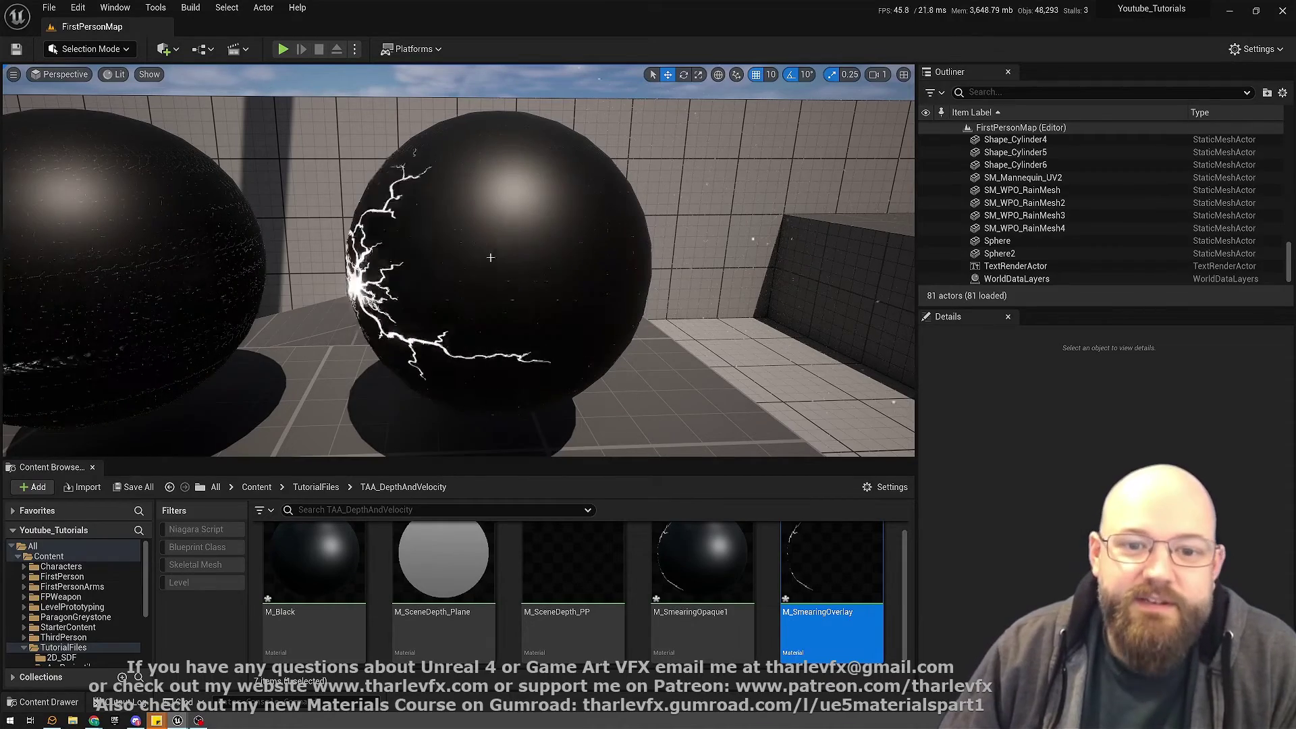
pyautogui.moveTo(685, 335); pyautogui.dragTo(683, 412)
pyautogui.moveTo(683, 412); pyautogui.dragTo(481, 218, button='middle')
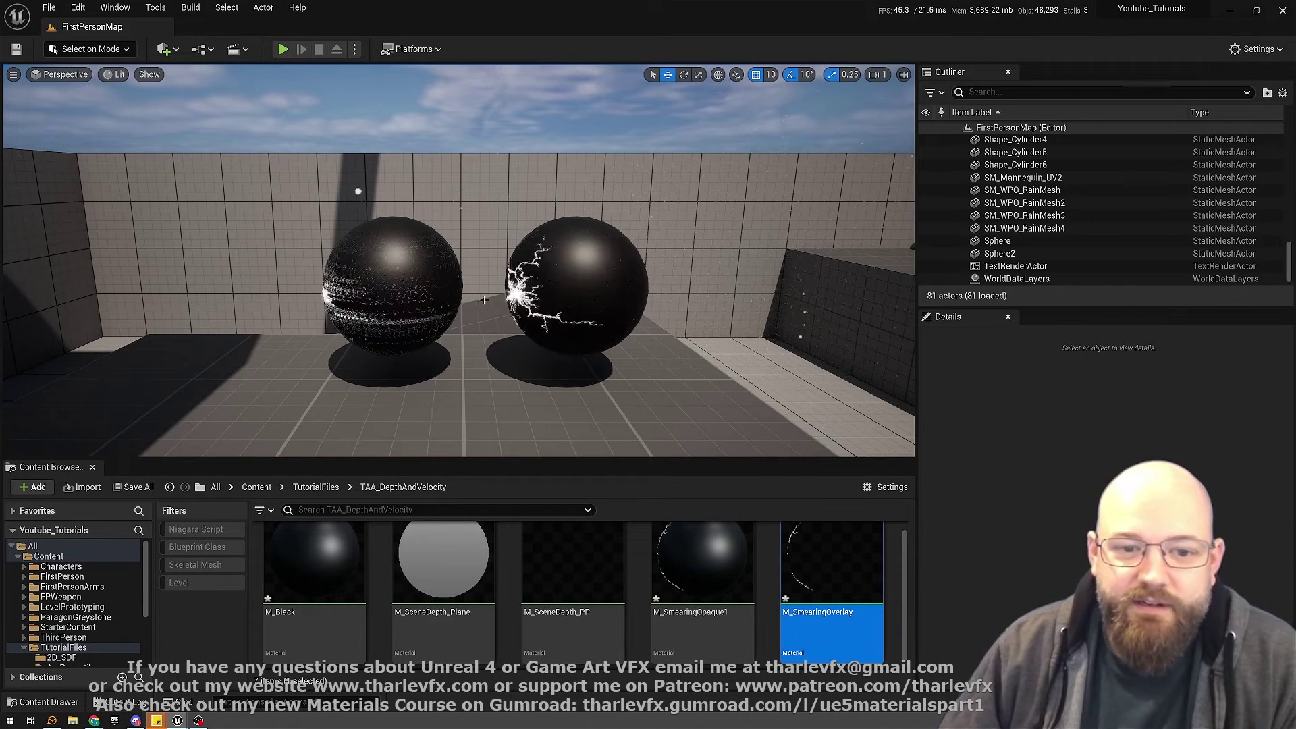
# Show the level in Shader Complexity and move Sphere2 against the other sphere to compare their shader cost side by side.
pyautogui.hotkey('alt', '8')
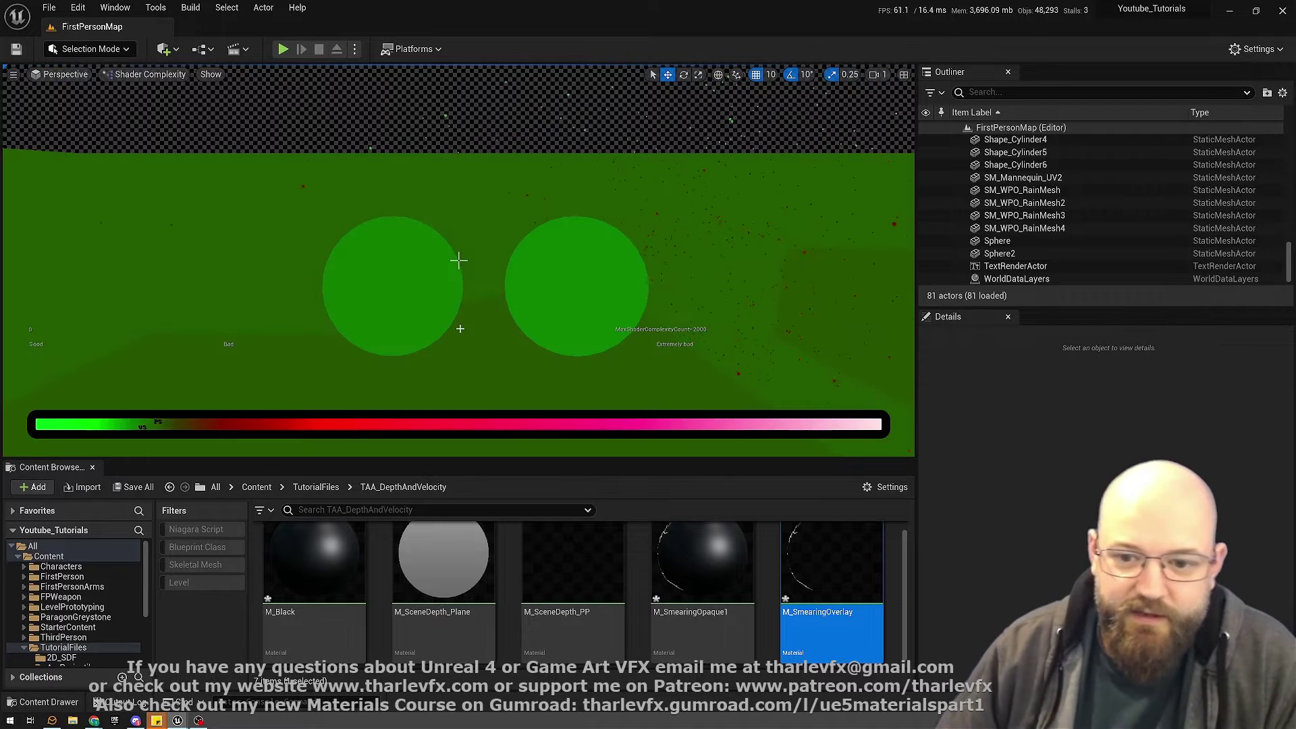
pyautogui.moveTo(496, 329); pyautogui.dragTo(474, 349, button='right')
pyautogui.click(647, 254)
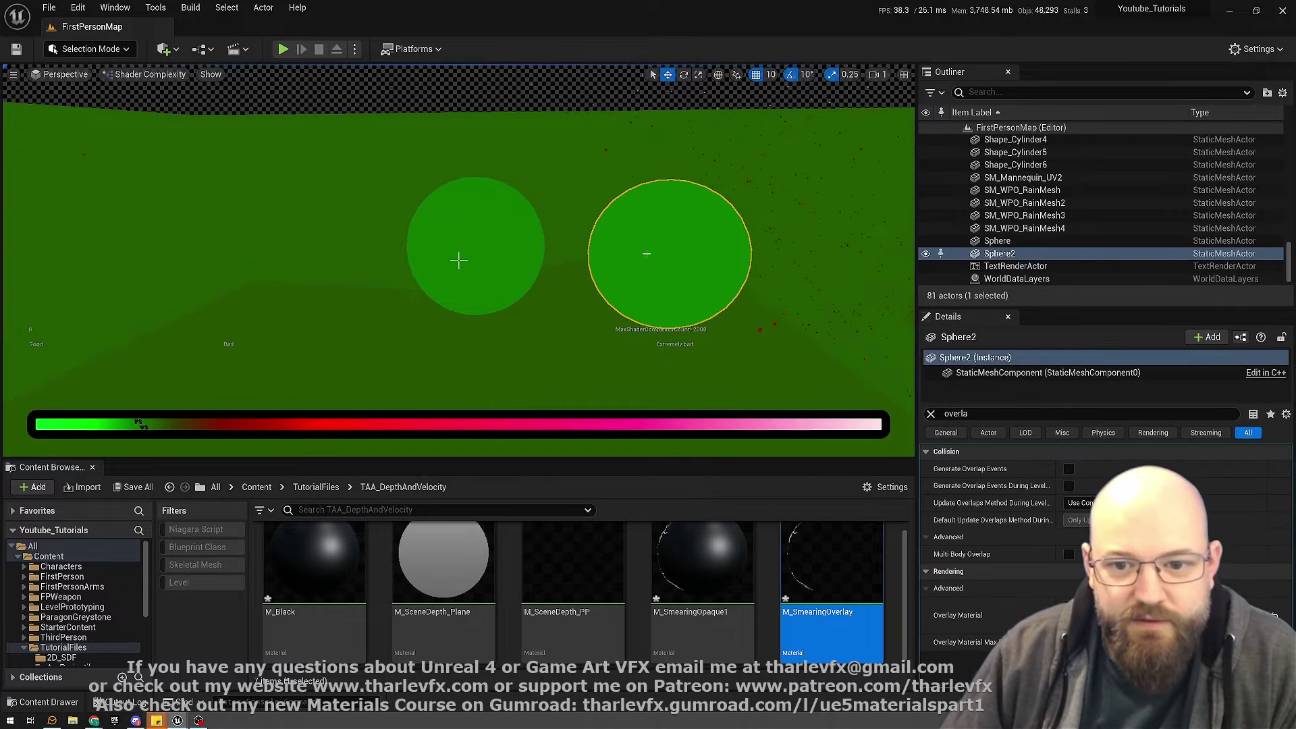
pyautogui.moveTo(676, 279); pyautogui.dragTo(583, 280)
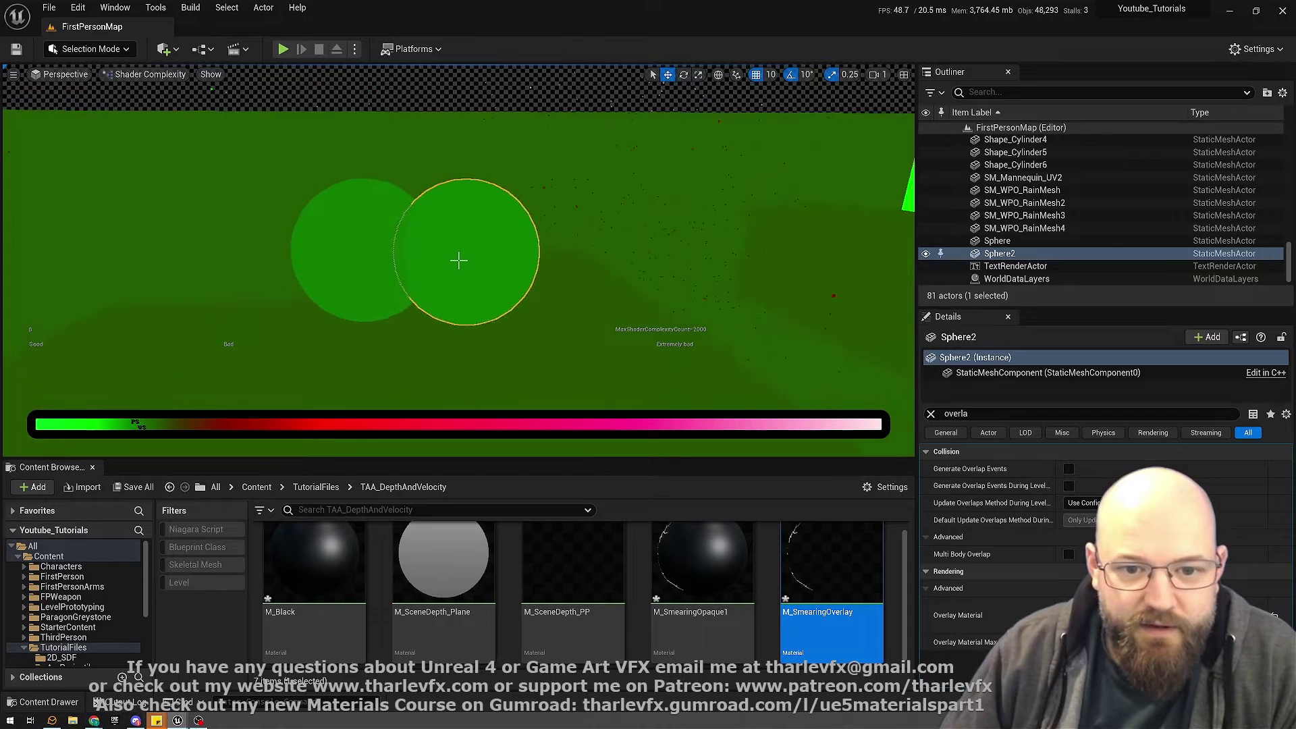
pyautogui.press('Escape')
pyautogui.scroll(5, 458, 260)
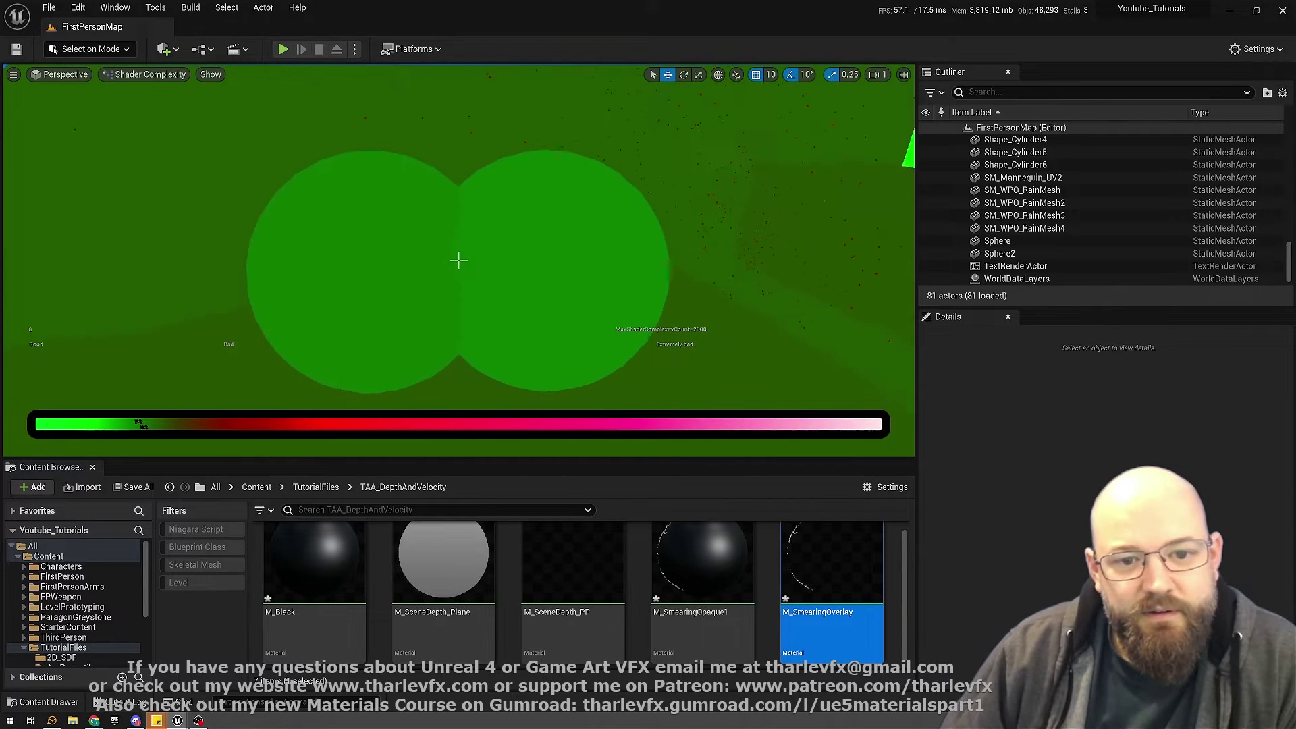
# Restore the Lit view and move Sphere2 sideways away from the other sphere so the two no longer overlap.
pyautogui.hotkey('alt', '4')
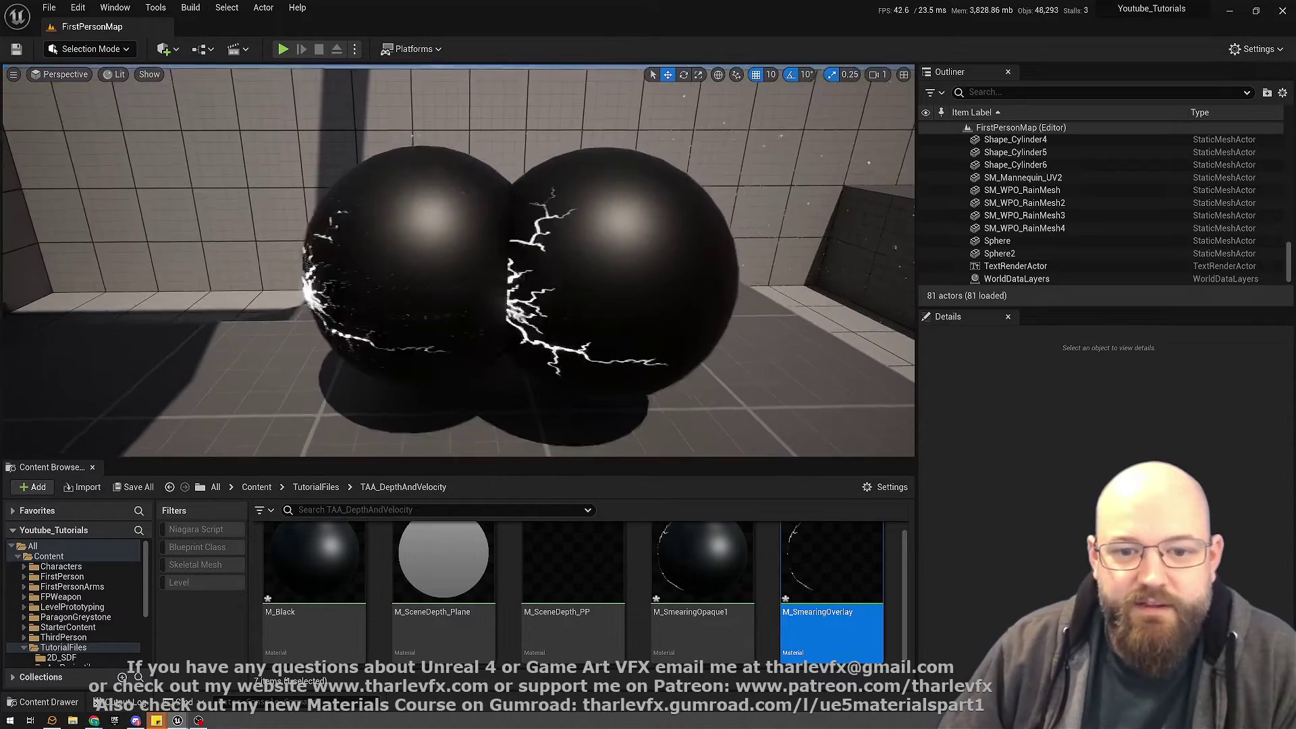
pyautogui.click(564, 237)
pyautogui.moveTo(563, 225); pyautogui.dragTo(608, 225)
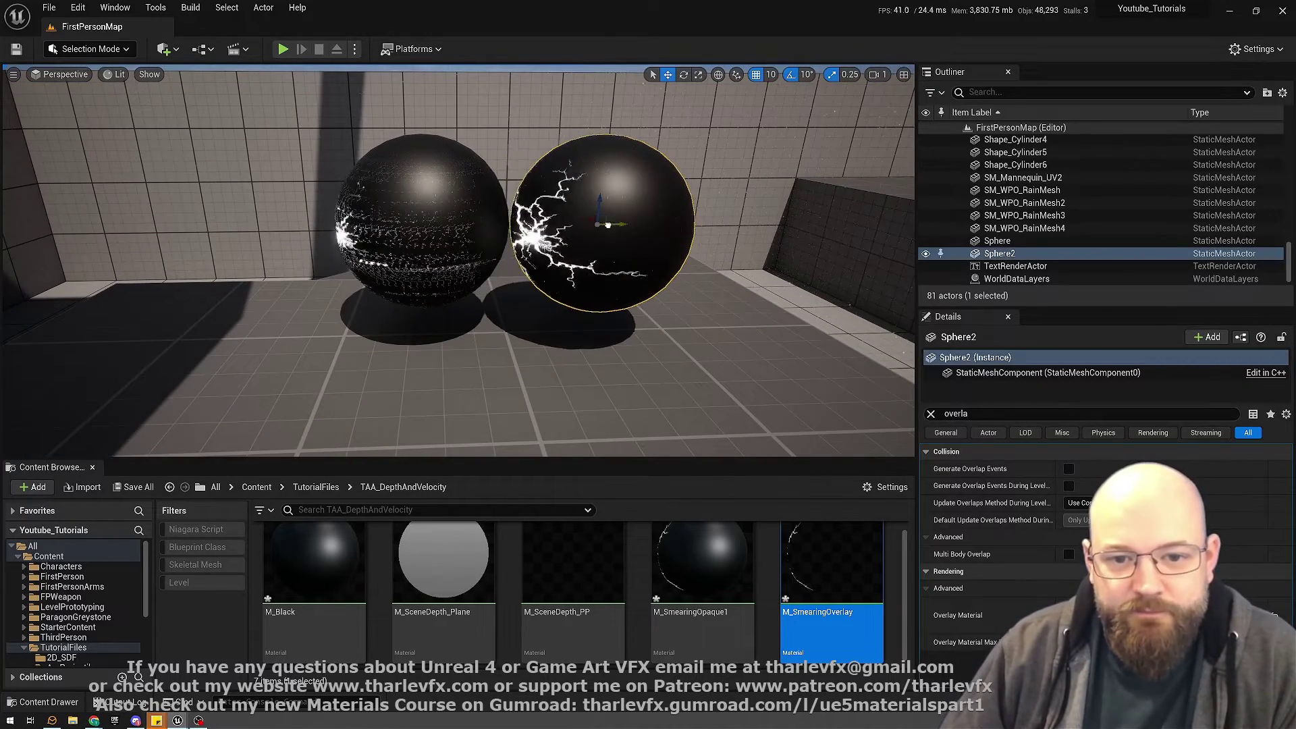
pyautogui.press('Escape')
pyautogui.moveTo(560, 287)
pyautogui.mouseDown(button='right')
pyautogui.moveTo(587, 280)
pyautogui.moveTo(554, 273)
pyautogui.moveTo(601, 263)
pyautogui.moveTo(560, 274)
pyautogui.mouseUp(button='right')
pyautogui.click(560, 275)
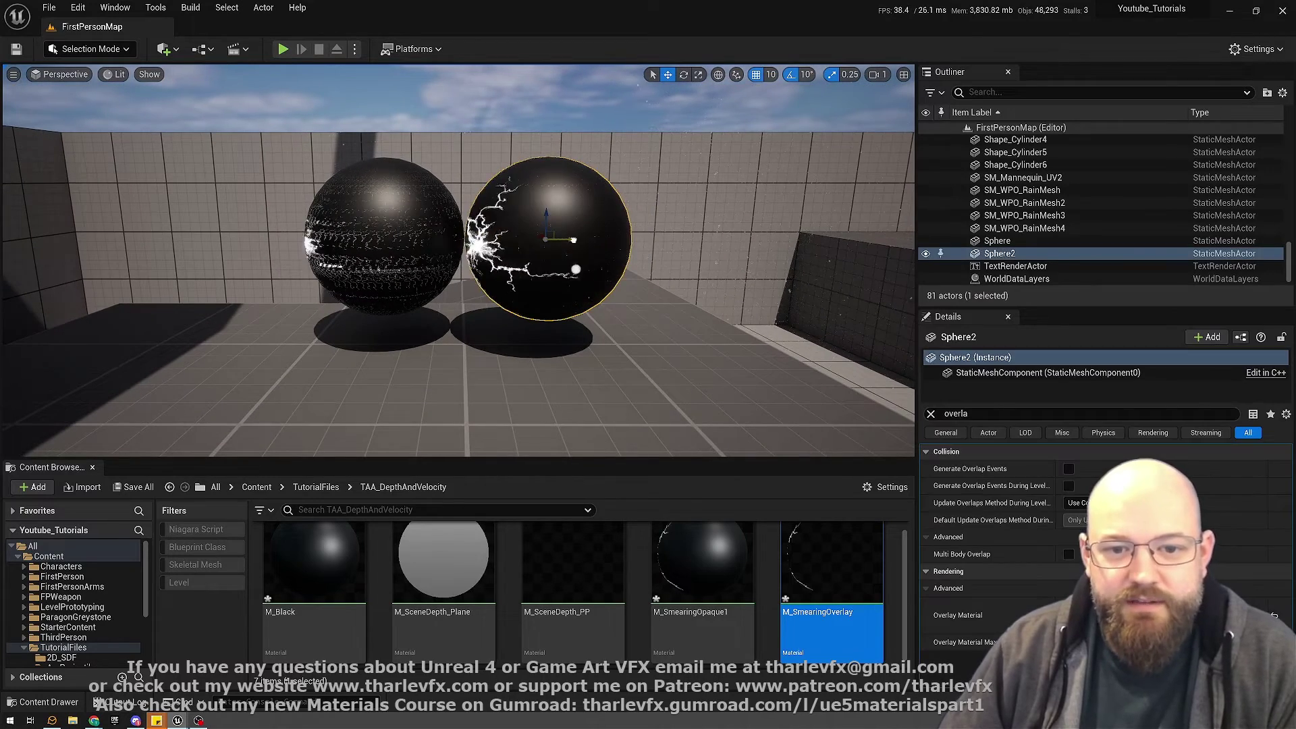
pyautogui.press('Escape')
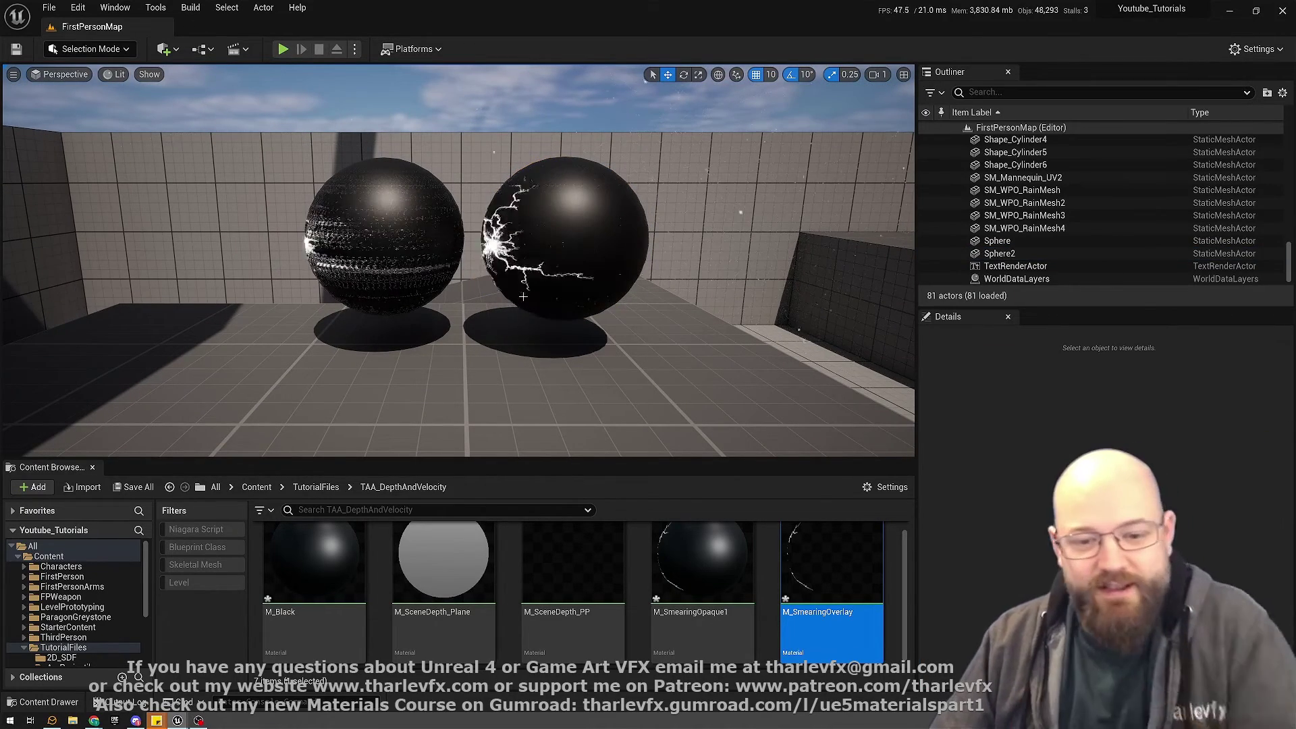